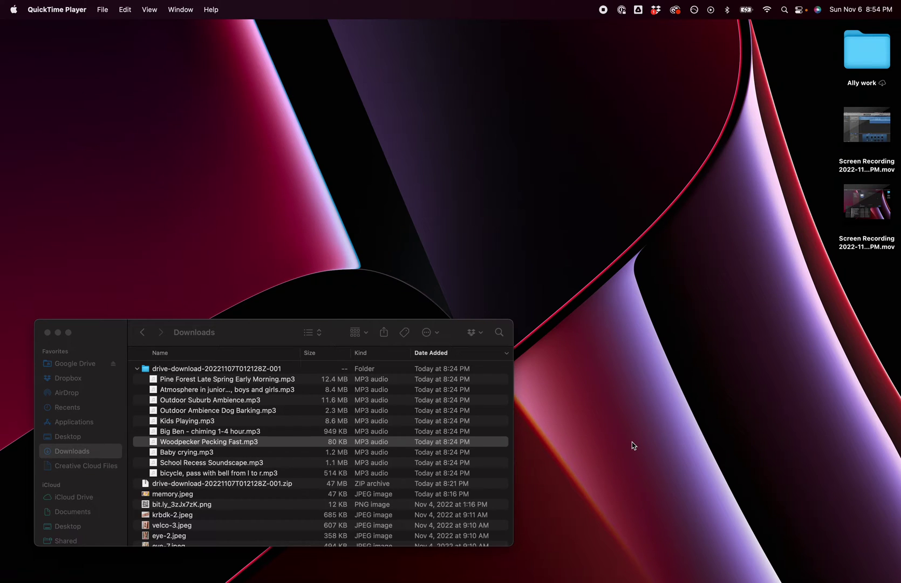
- Launch GarageBand, start an Empty Project, and choose the Audio (microphone) track type
mouse_move(674, 566)
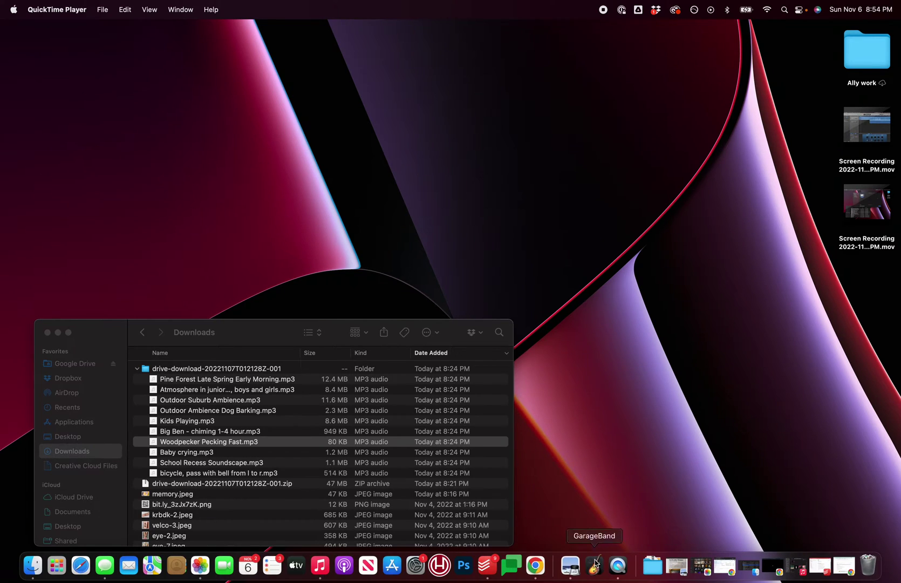
click(594, 564)
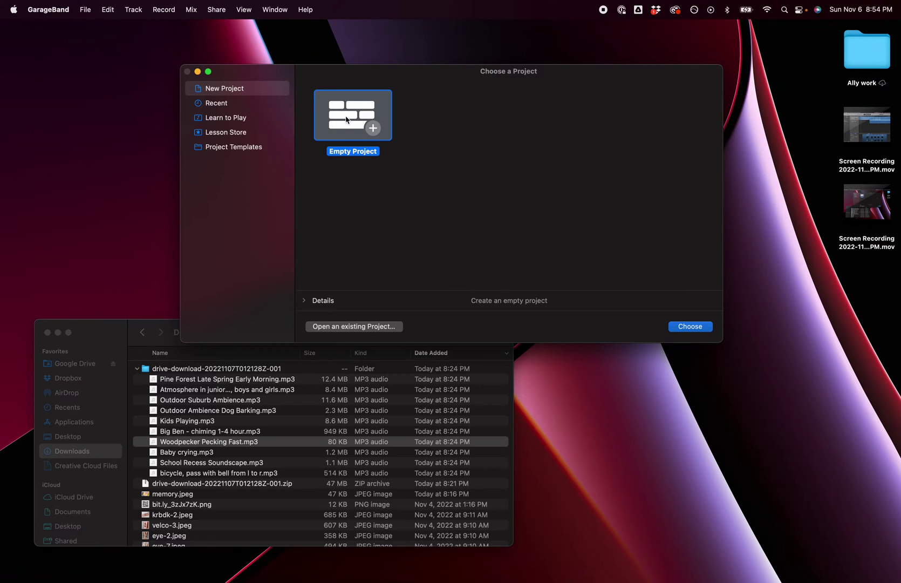
click(683, 330)
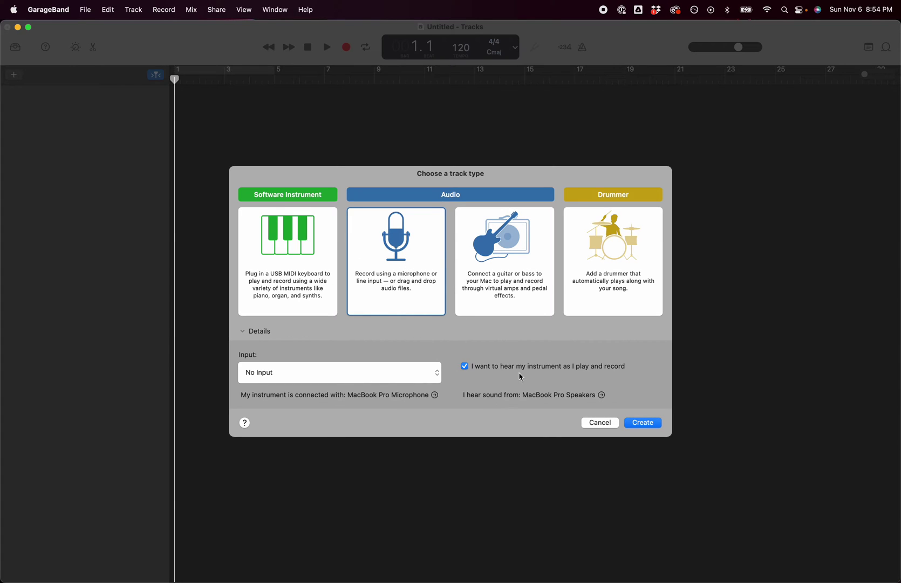
click(642, 424)
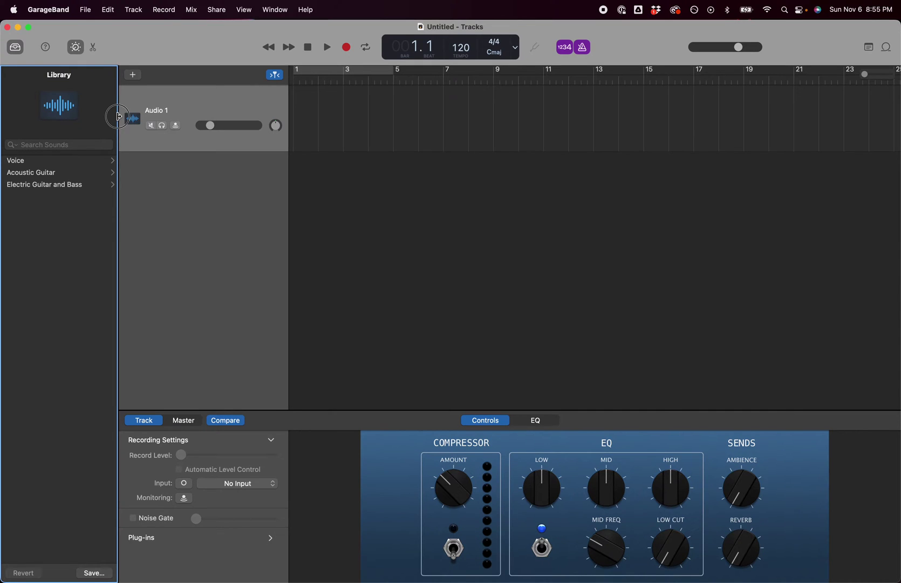
- Hide the Library panel and turn off the metronome and count-in
drag(117, 117, 40, 110)
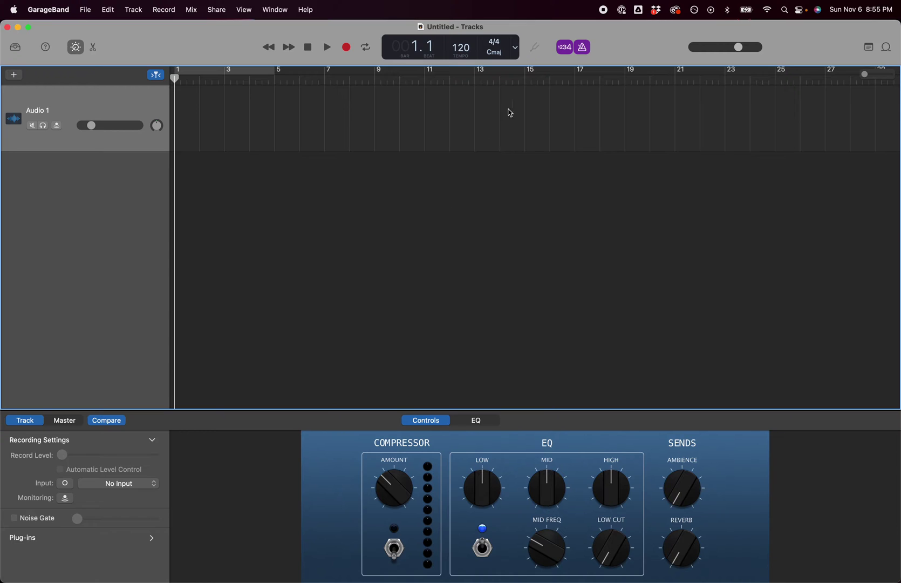
click(583, 49)
click(565, 48)
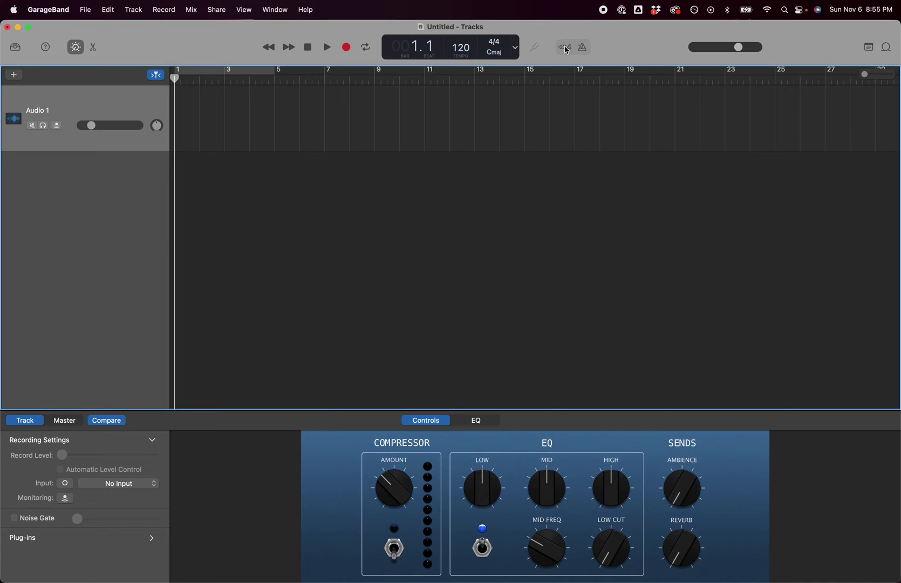
- Switch the LCD display to show positions as clock Time
click(517, 51)
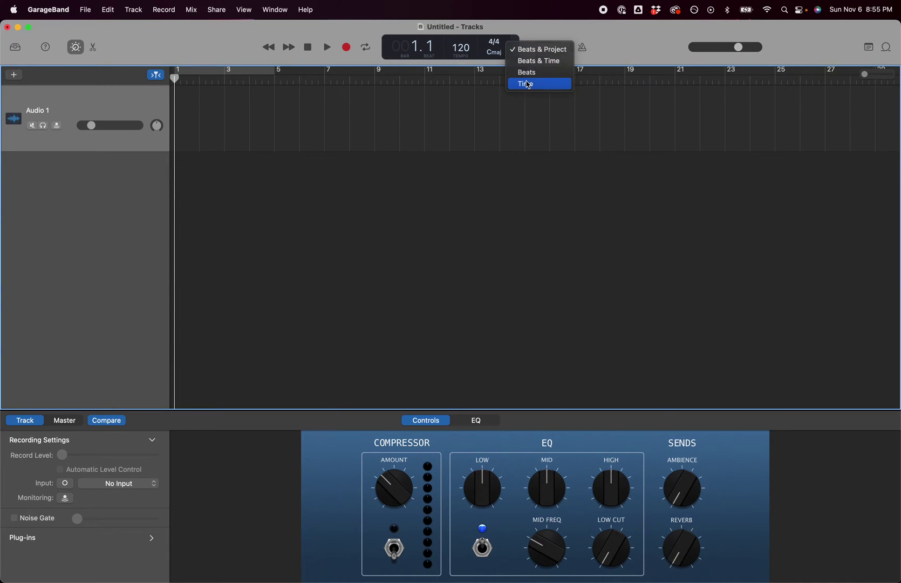
click(526, 84)
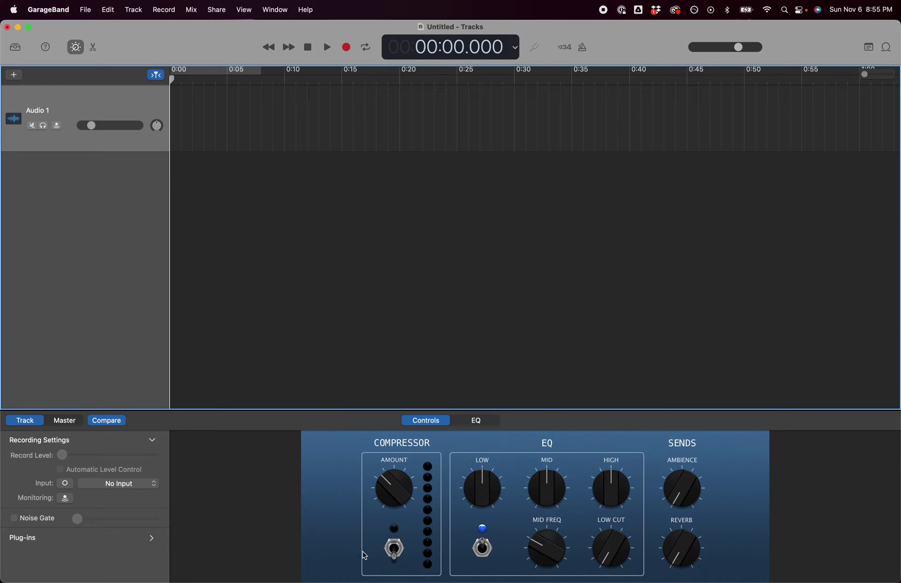
mouse_move(404, 577)
mouse_move(64, 581)
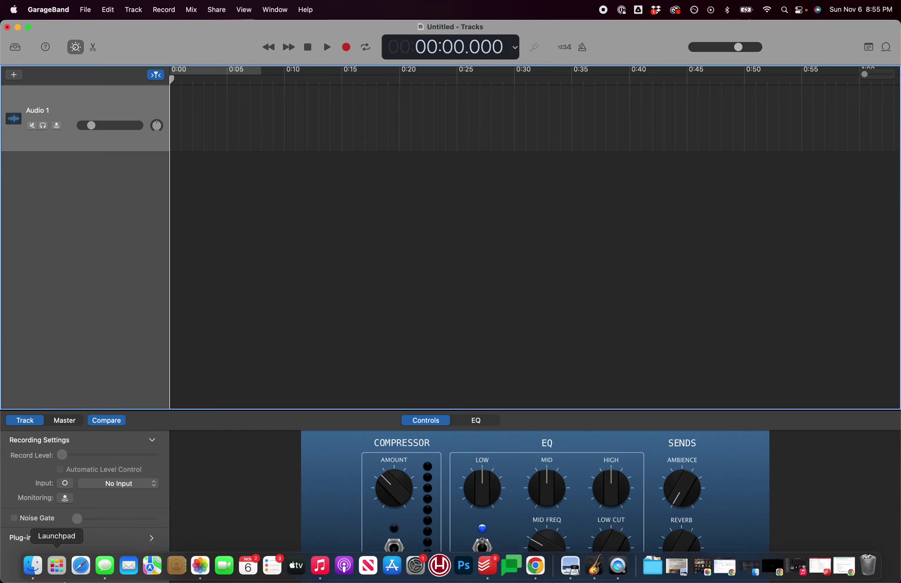
click(32, 566)
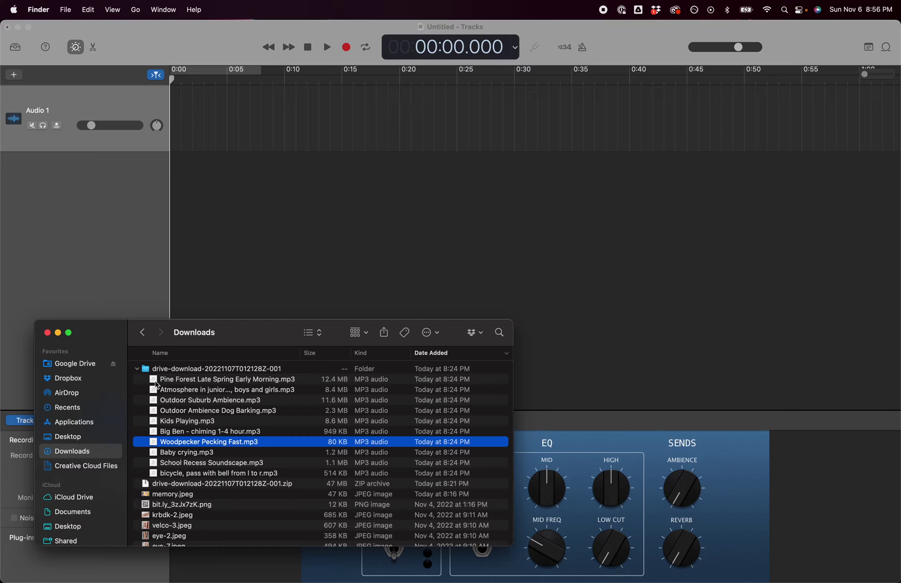
- Place Pine Forest Late Spring Early Morning.mp3 on Audio 1, play it, and lower its volume to -36 dB
click(170, 383)
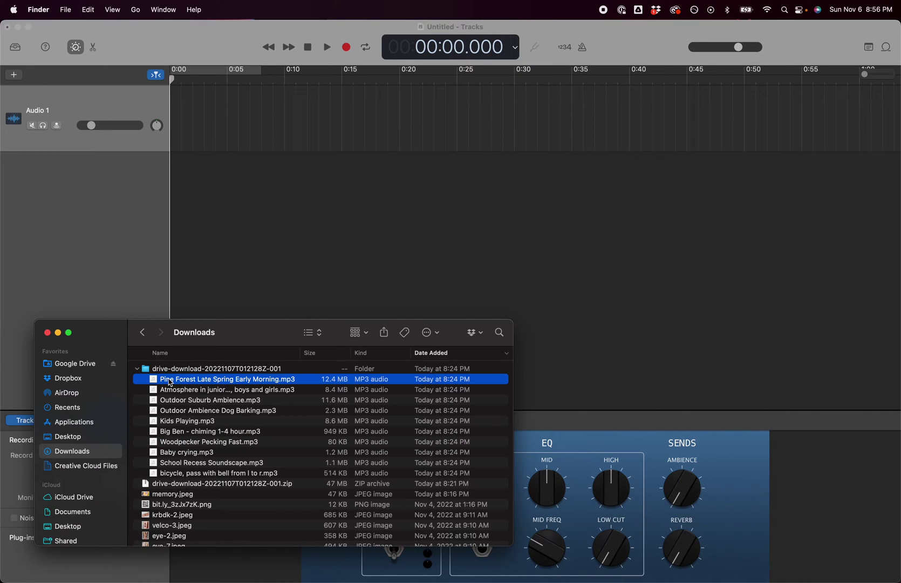
drag(170, 383, 172, 114)
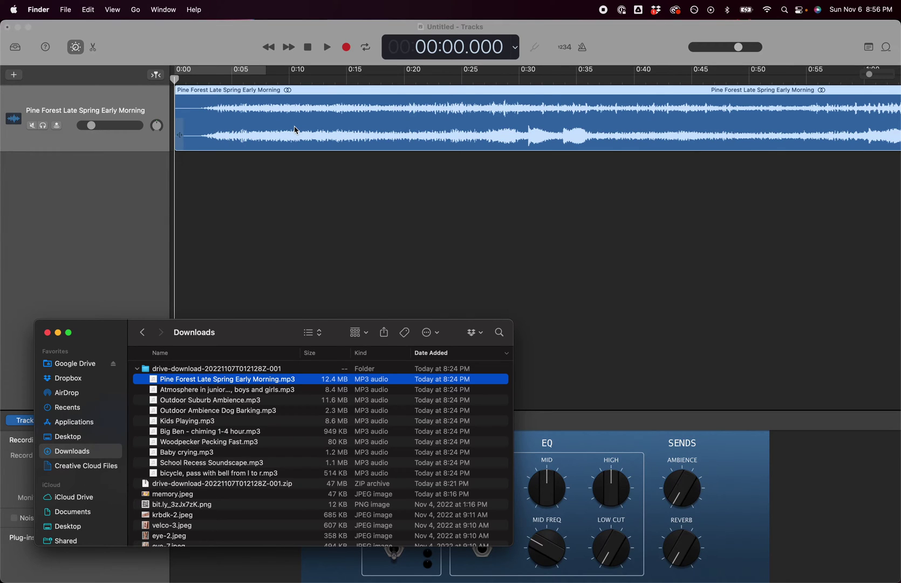
click(327, 46)
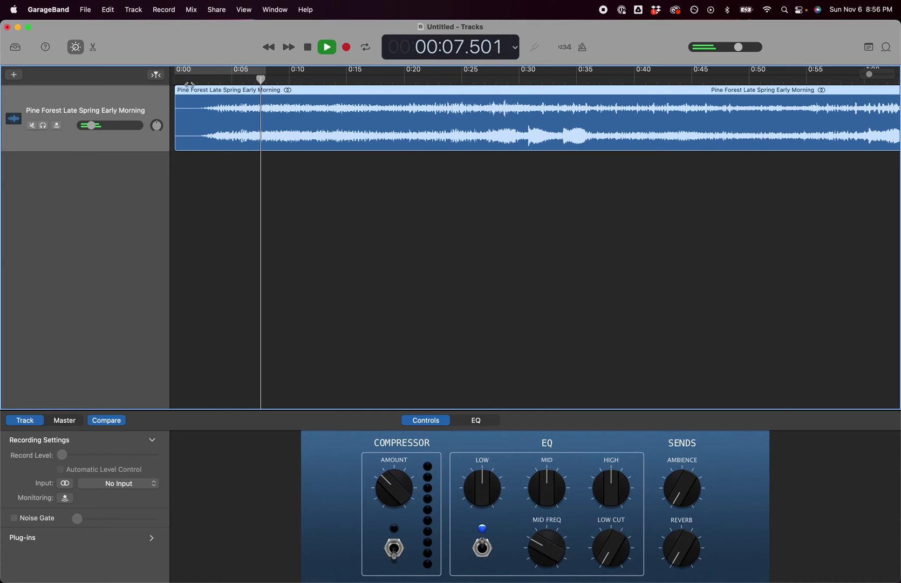
click(93, 126)
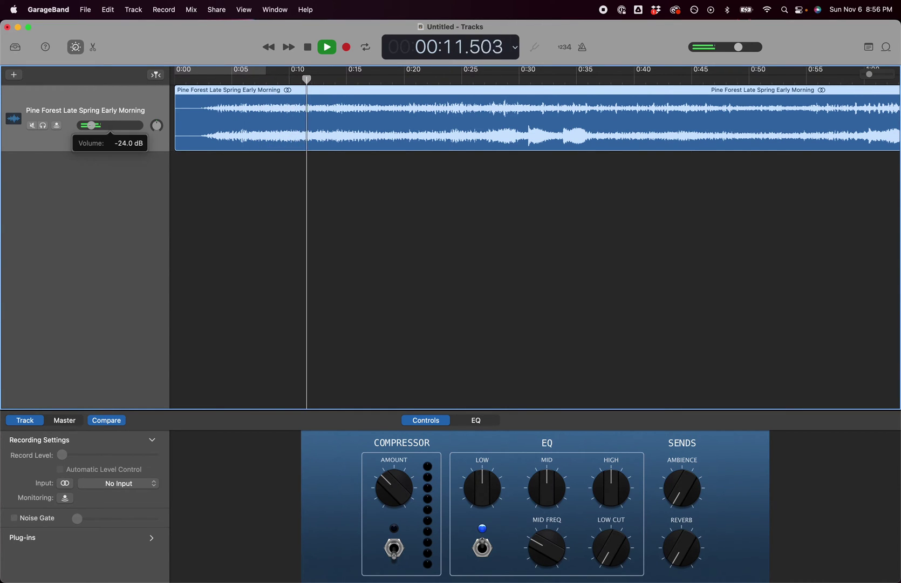
drag(92, 125, 81, 125)
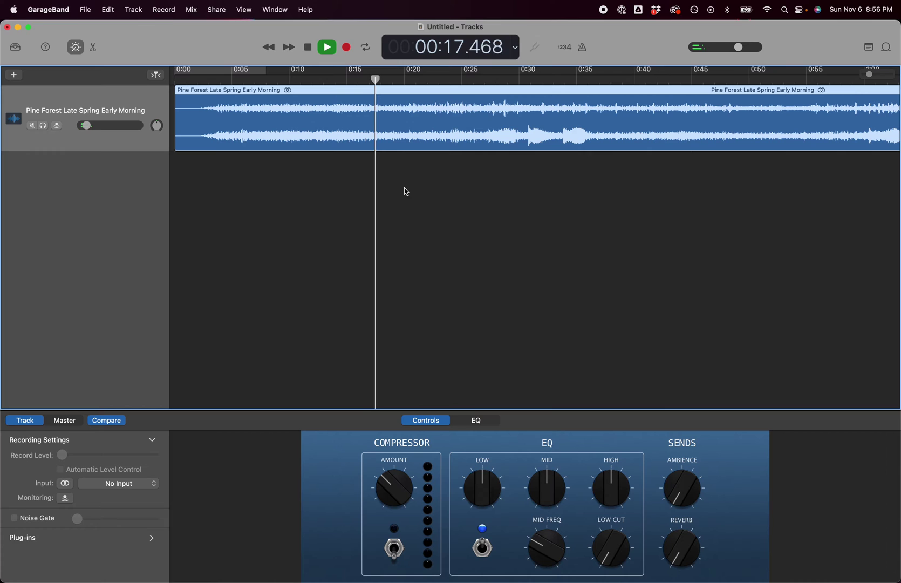
- Stop playback and drop Outdoor Ambience Dog Barking.mp3 as a new track starting at 0:20
click(307, 48)
mouse_move(248, 578)
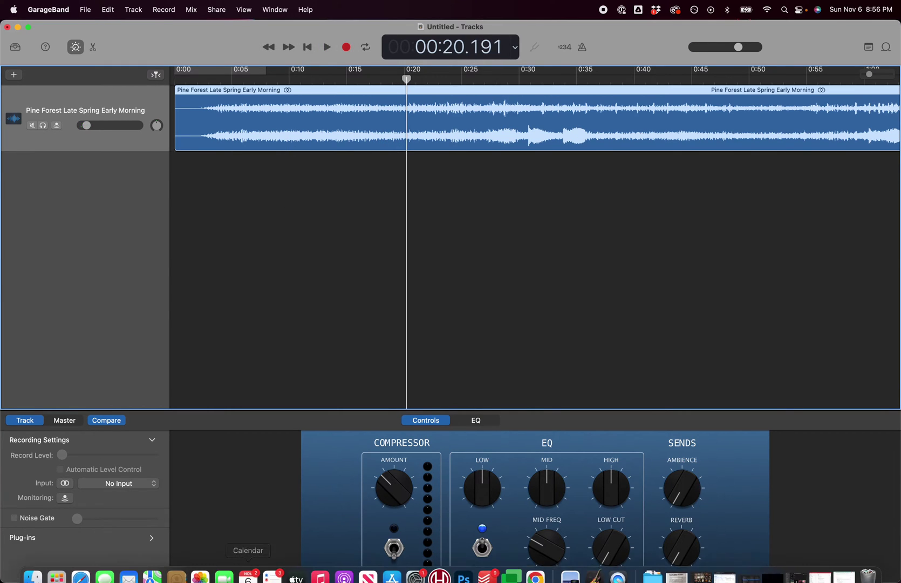
click(33, 578)
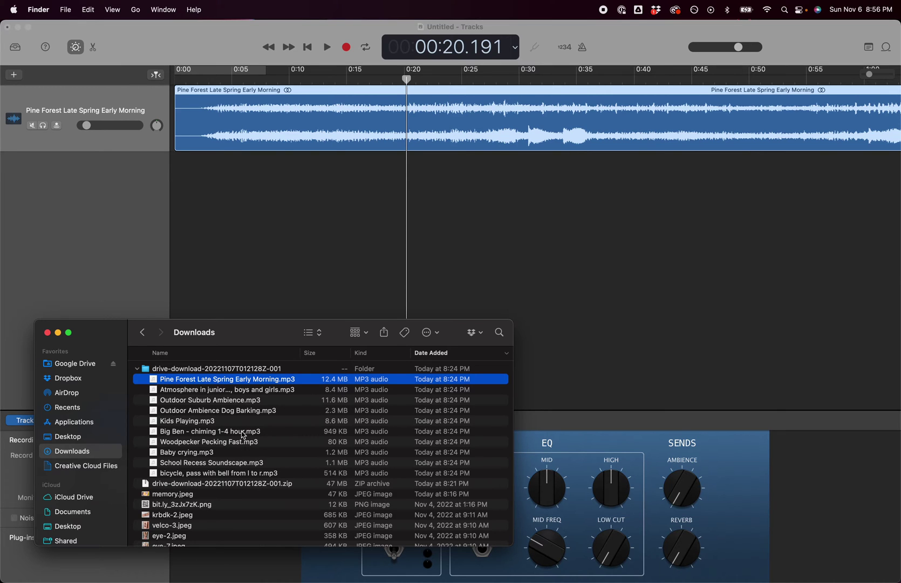
drag(153, 415, 409, 199)
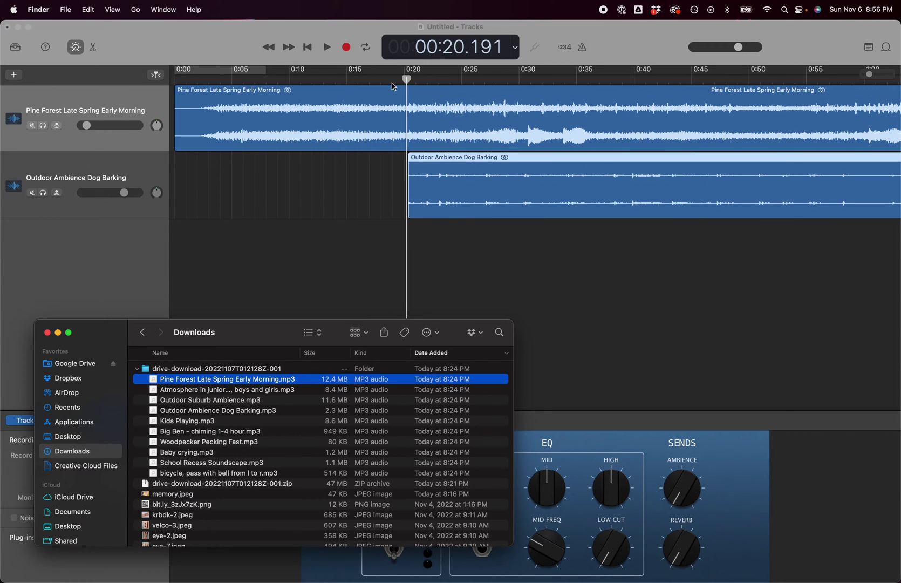
- Play from about 0:18 and lower the Dog Barking track volume to about -5.5 dB
click(381, 79)
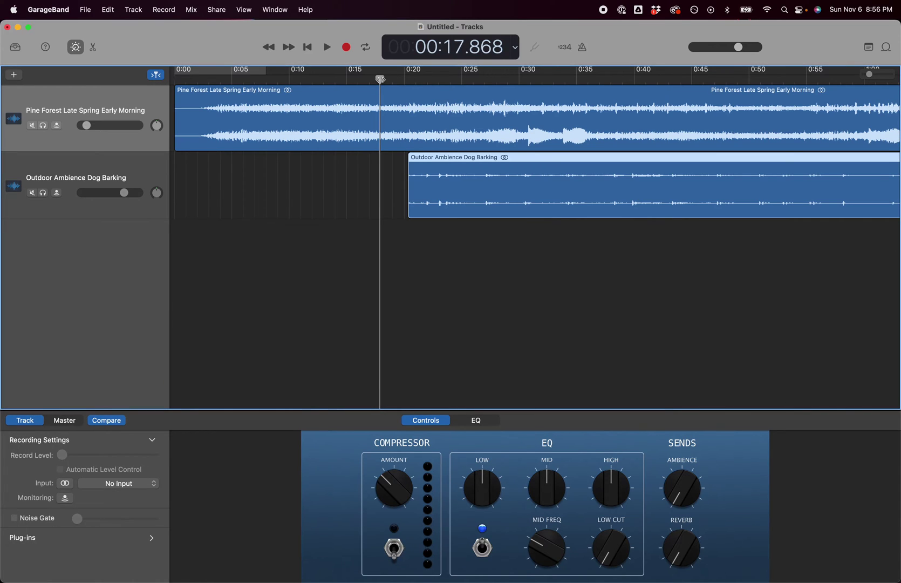
key(space)
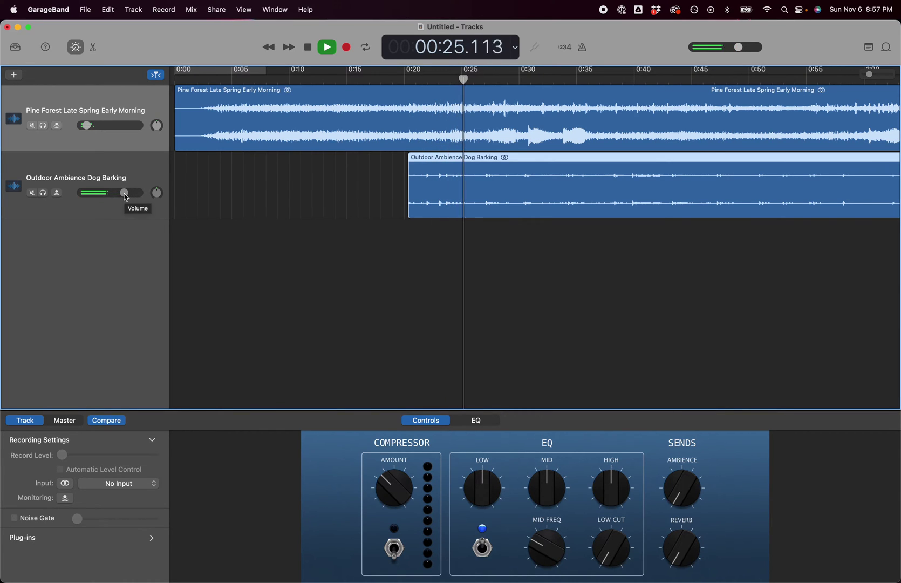
drag(125, 193, 92, 192)
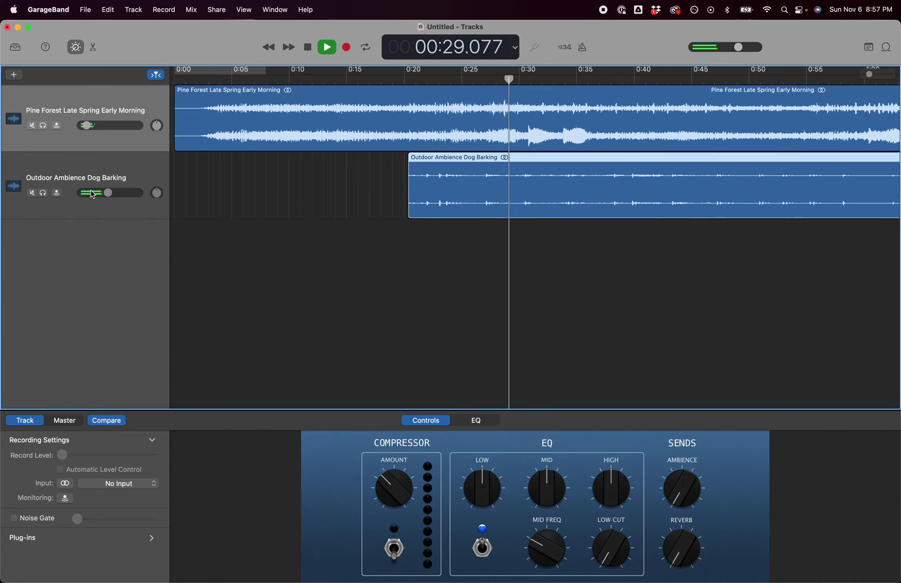
scroll(483, 312, right, 1)
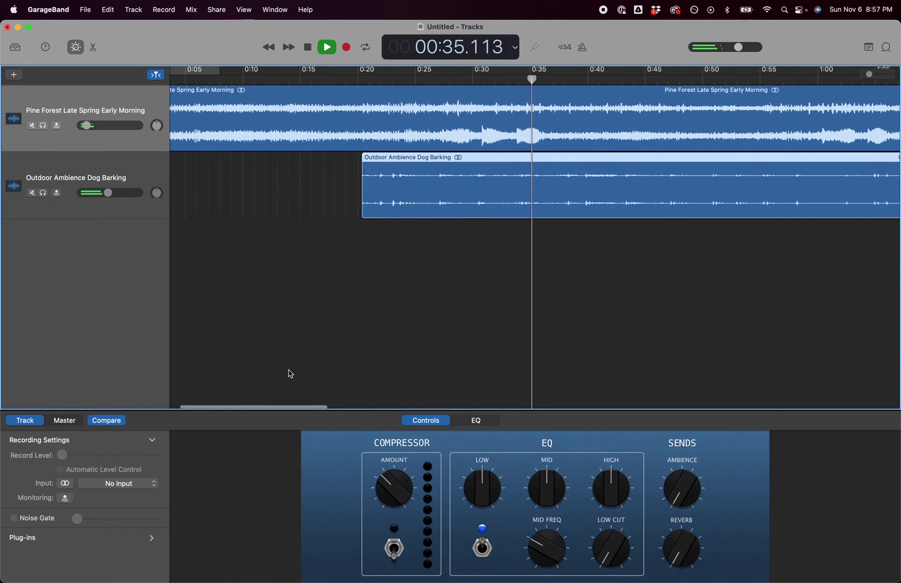
- Add Woodpecker Pecking Fast.mp3 as a third track at about 0:42, then stop playback
click(25, 565)
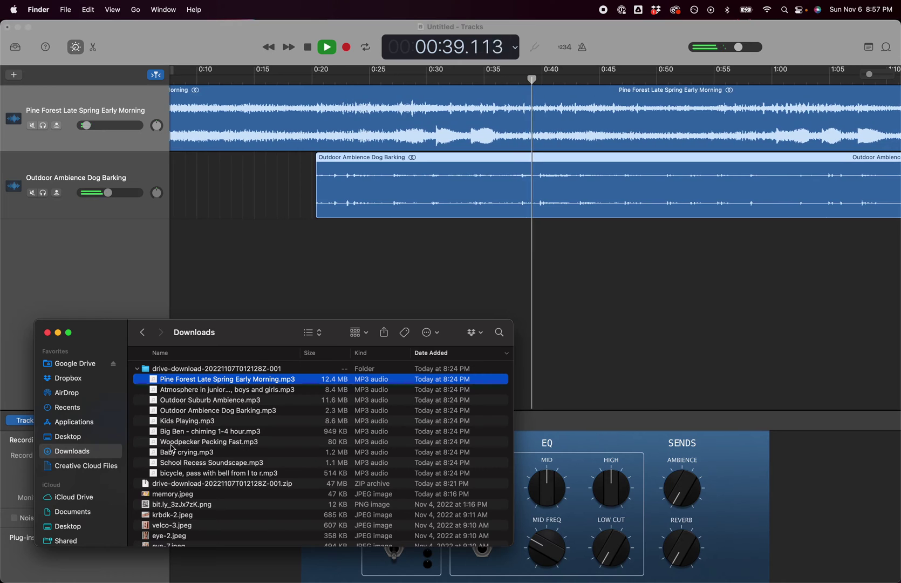
drag(186, 441, 552, 246)
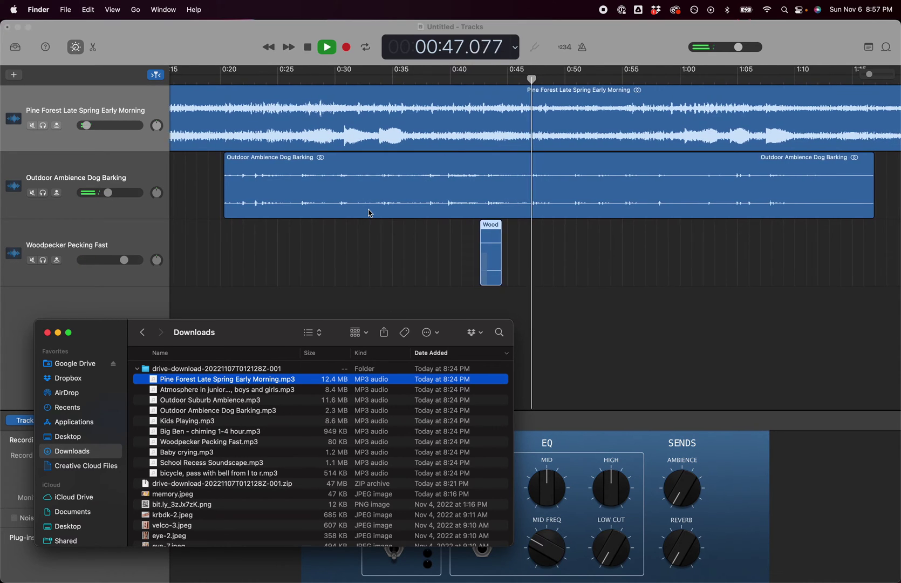
scroll(369, 210, left, 5)
click(388, 173)
key(space)
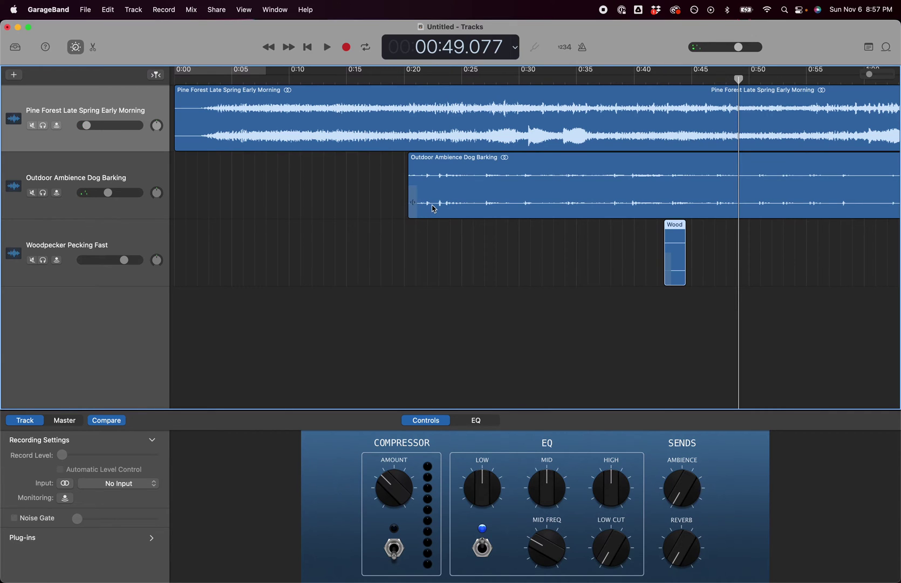
- Trim the Dog Barking region's end so it runs from 0:20 to about 0:42
scroll(445, 204, right, 10)
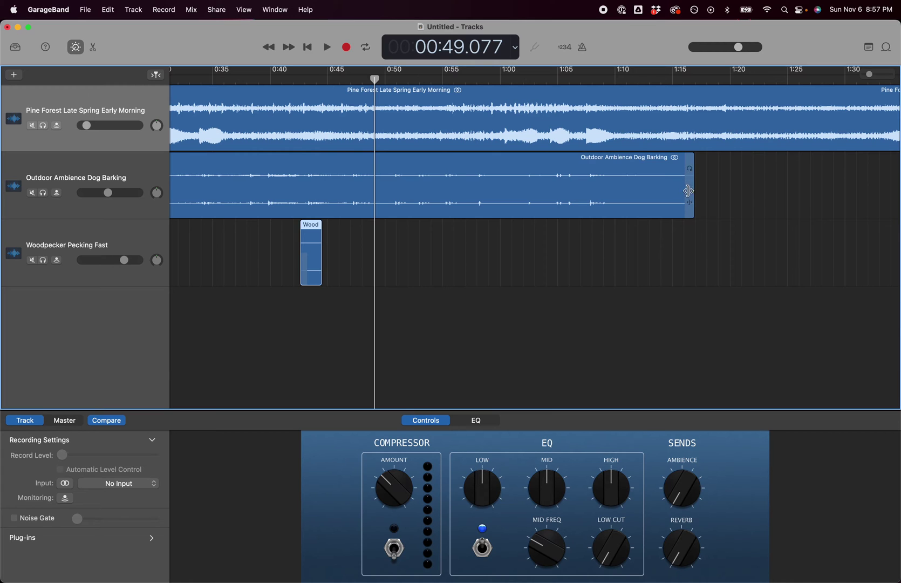
drag(690, 203, 232, 217)
scroll(232, 216, left, 10)
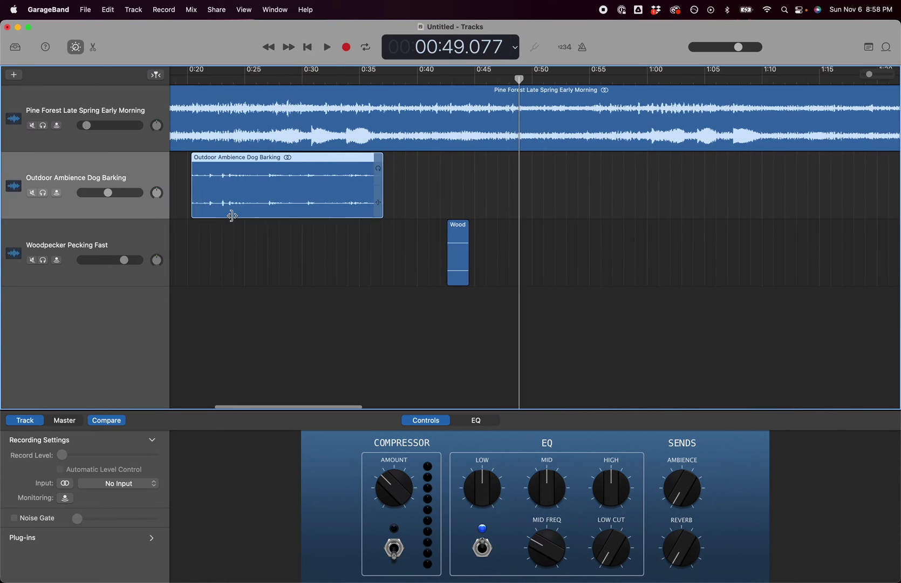
- Play back from about 0:29 to check the trimmed Dog Barking region, then stop
click(345, 78)
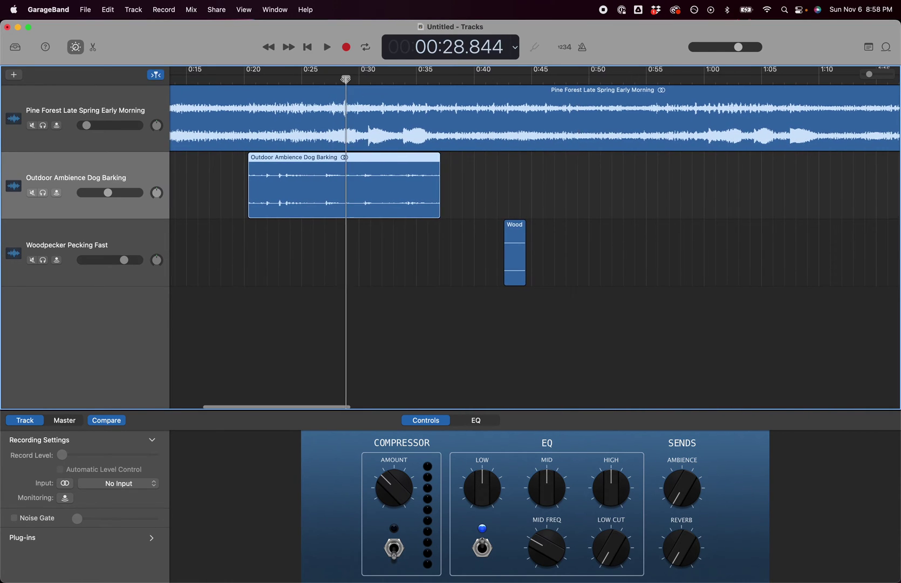
key(space)
scroll(345, 79, left, 2)
scroll(345, 79, left, 3)
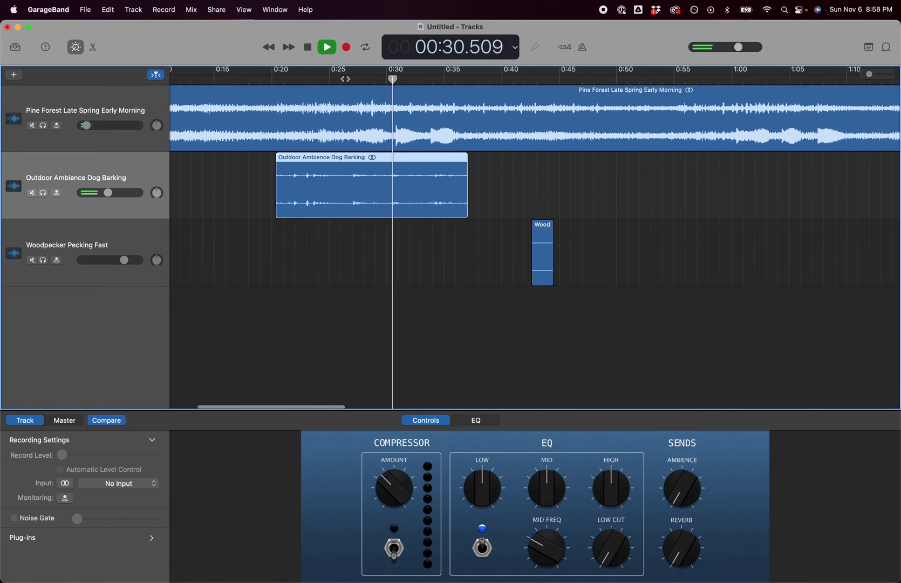
scroll(468, 127, left, 2)
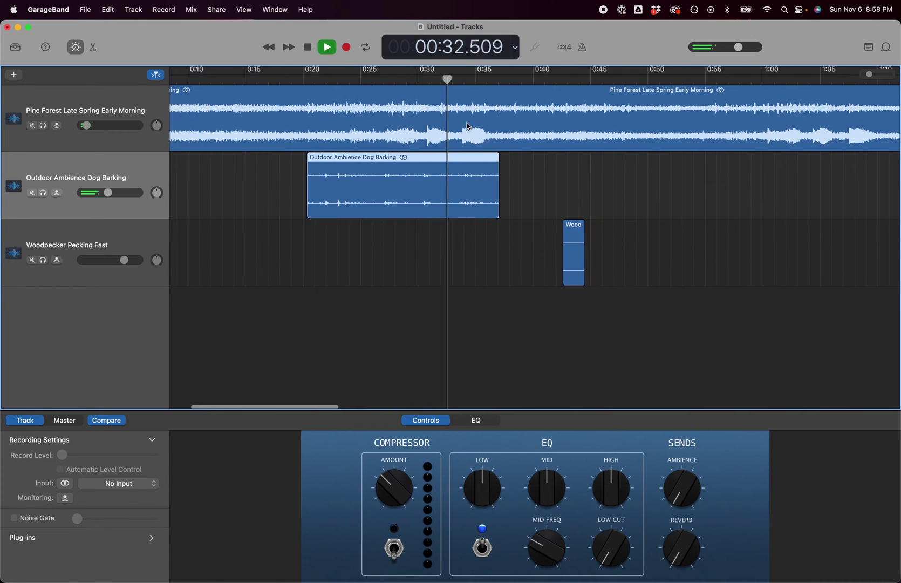
key(space)
scroll(535, 157, right, 8)
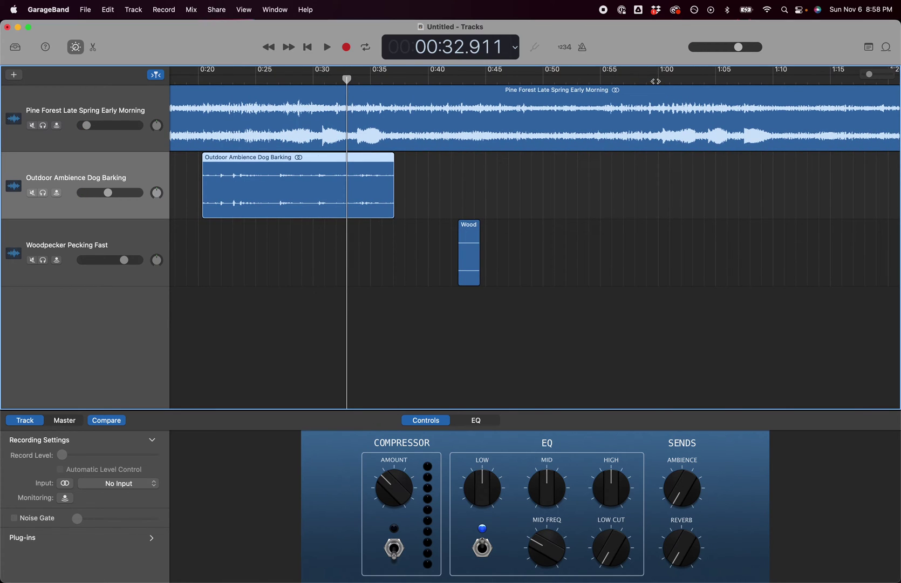
- Split the Pine Forest region at 0:27 with Cmd+T
click(657, 102)
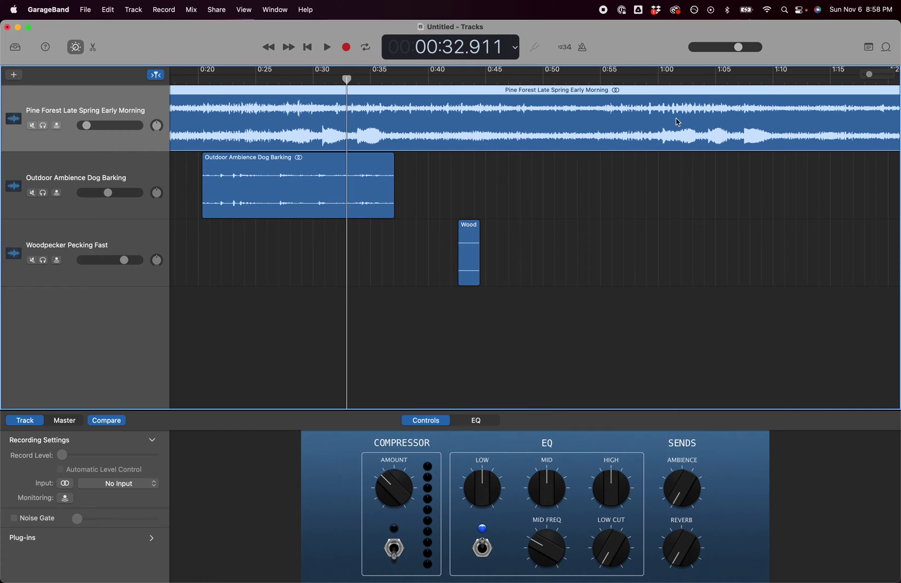
scroll(351, 123, left, 4)
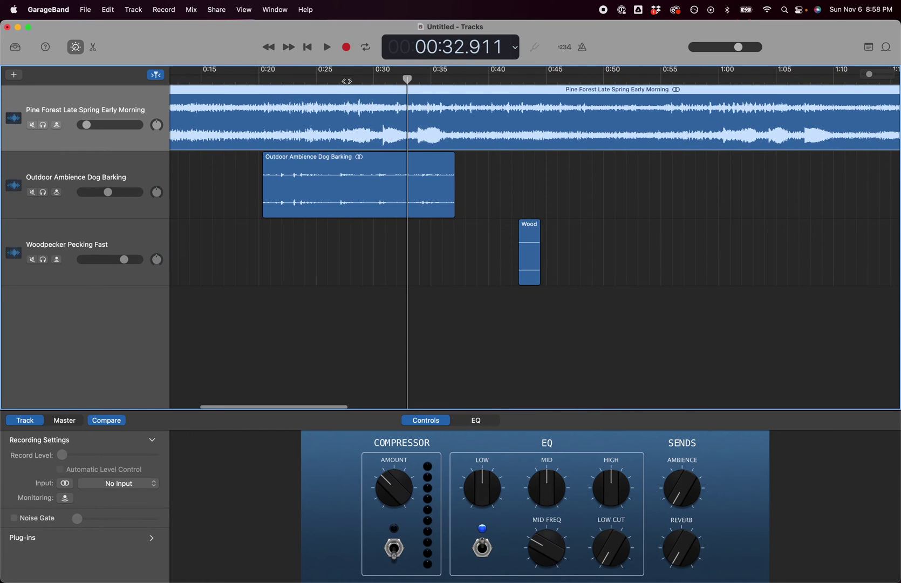
click(339, 116)
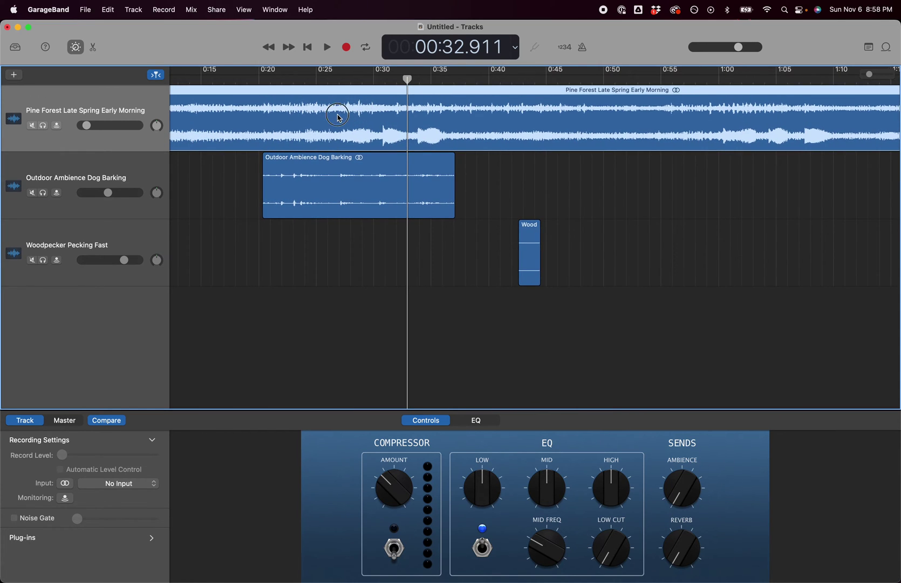
drag(400, 76, 340, 79)
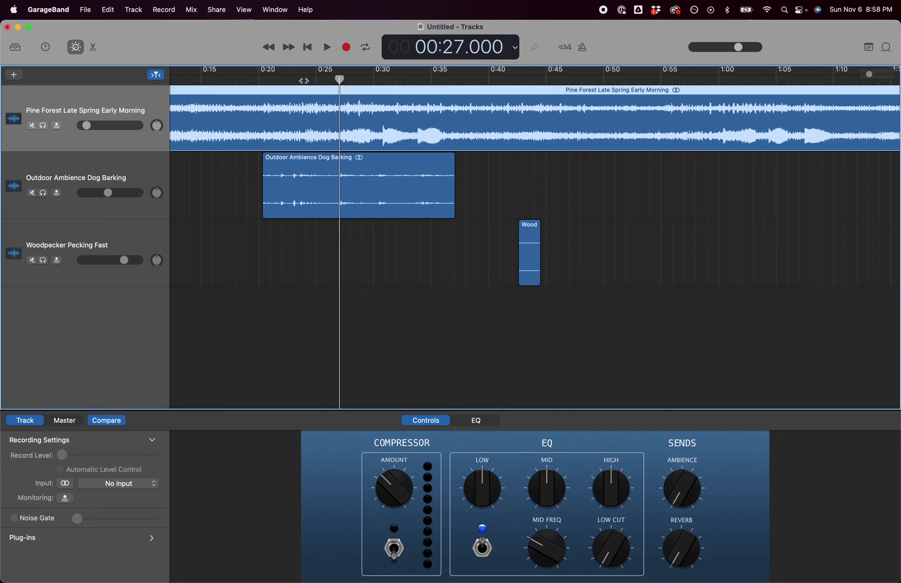
key(super+t)
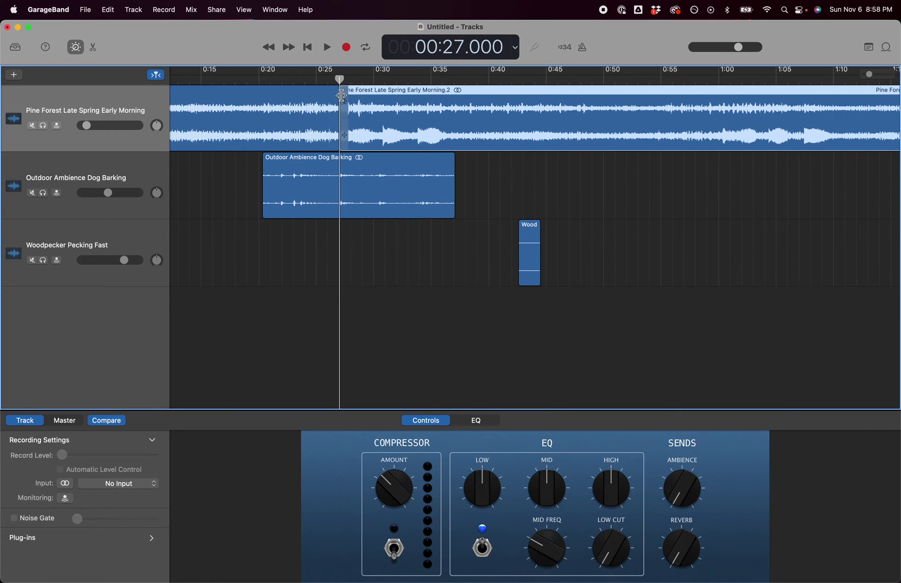
- Split it again at 0:36.250 and delete the piece between the two cuts
drag(340, 80, 446, 76)
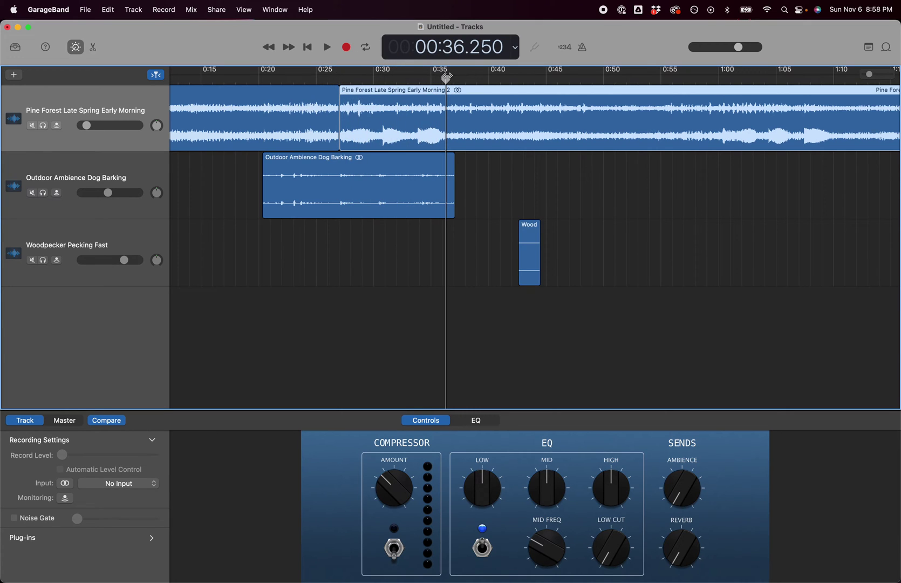
key(super+t)
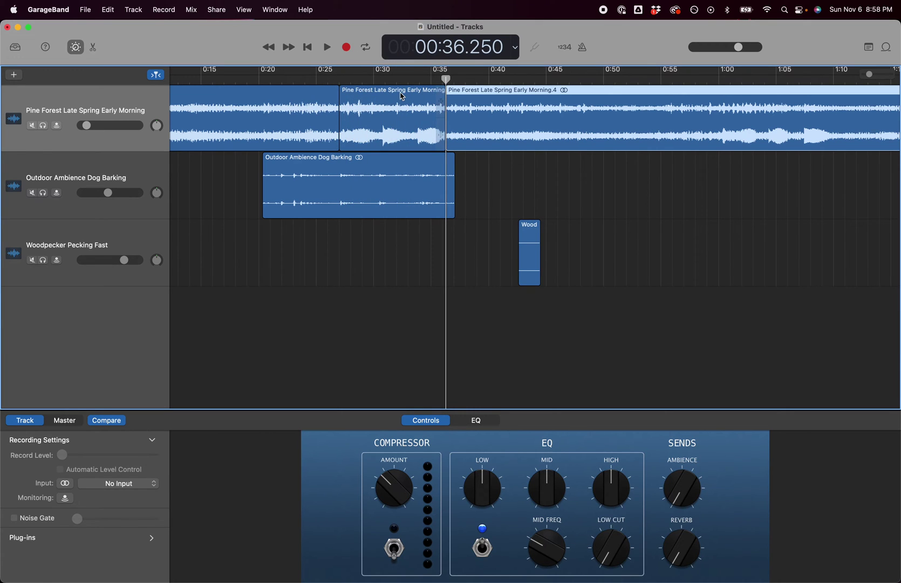
click(402, 97)
key(Delete)
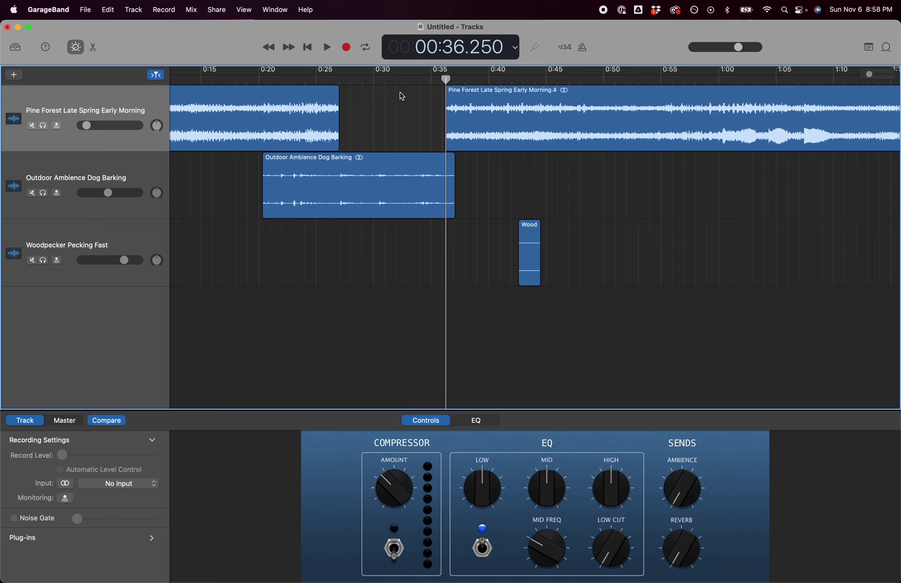
scroll(373, 134, left, 5)
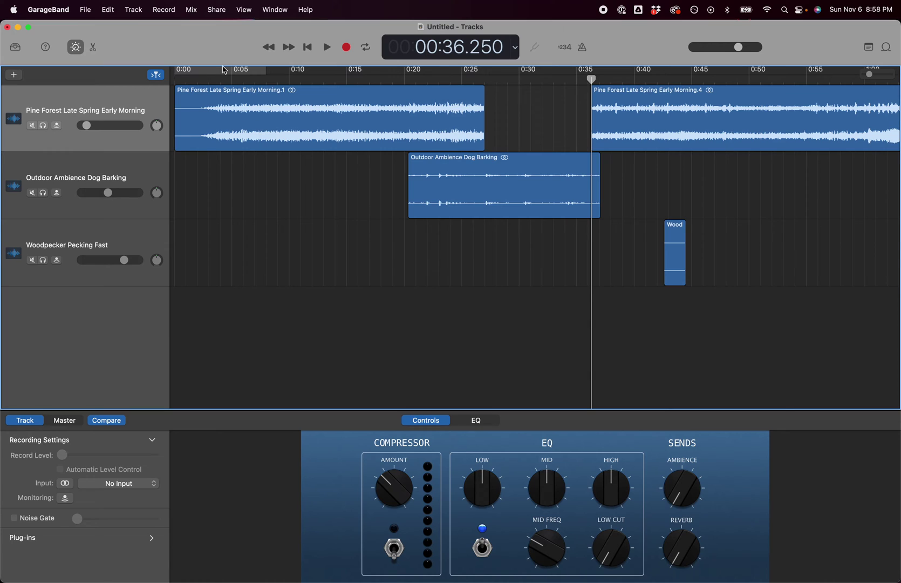
- Show volume automation lanes on all tracks and set the playhead to about 0:18
click(191, 10)
click(197, 33)
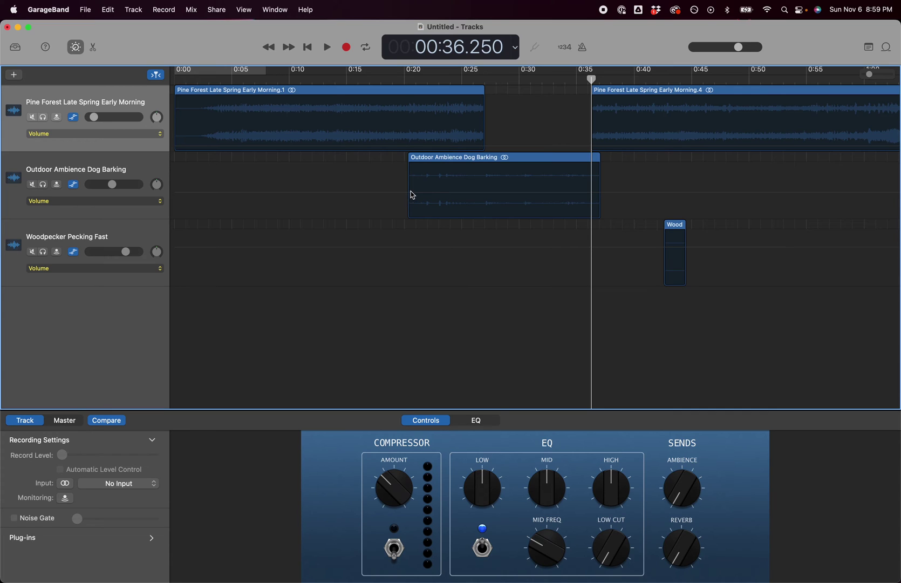
click(396, 80)
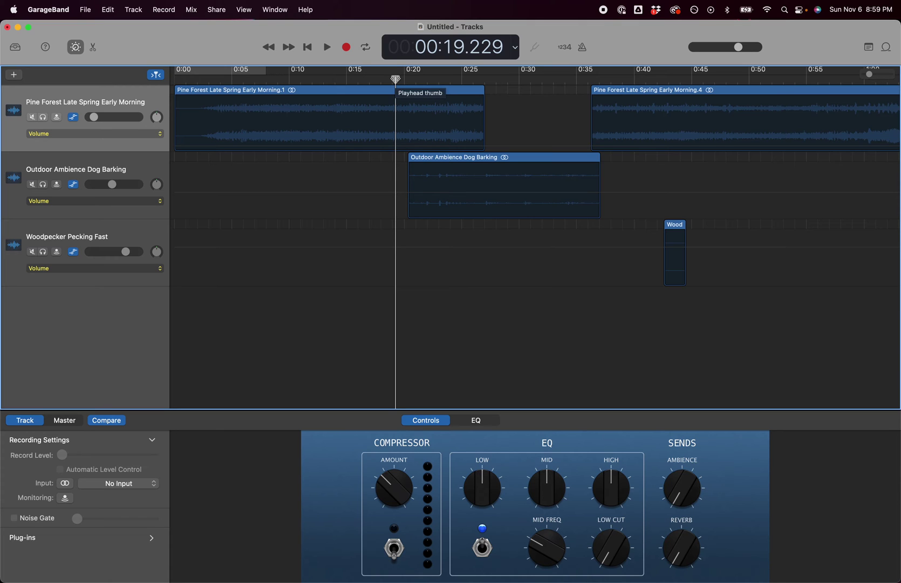
drag(393, 80, 382, 79)
- Play from 0:18 with system volume raised, then stop and select the Dog Barking track
key(space)
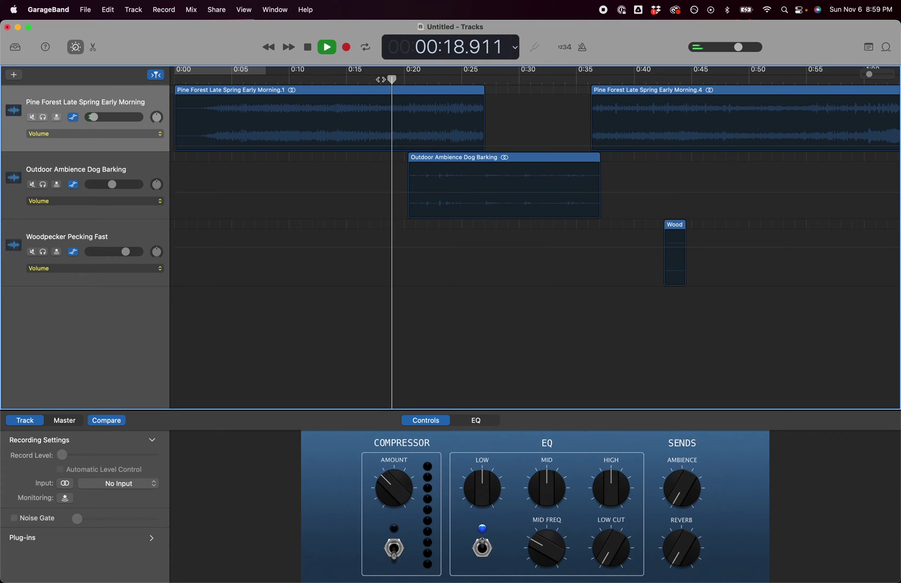
key(XF86AudioRaiseVolume)
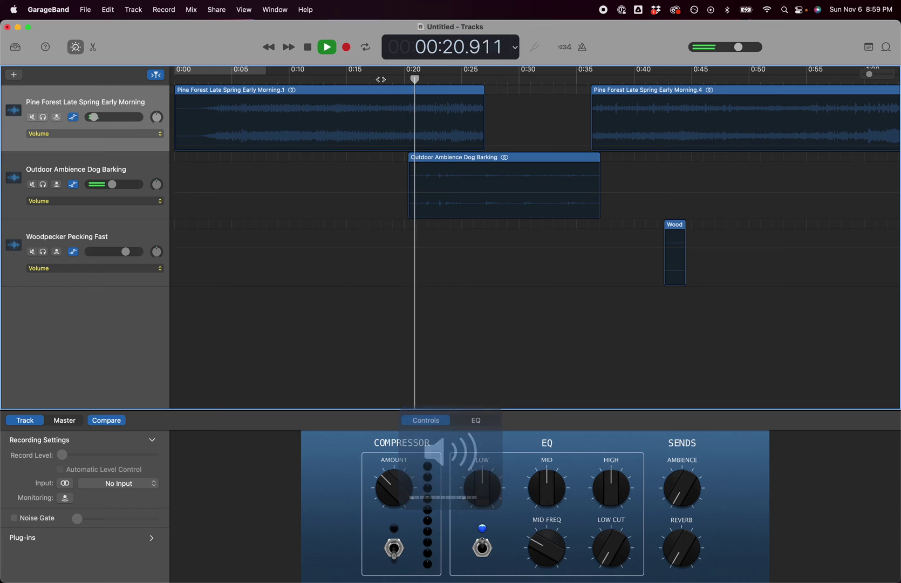
key(XF86AudioRaiseVolume)
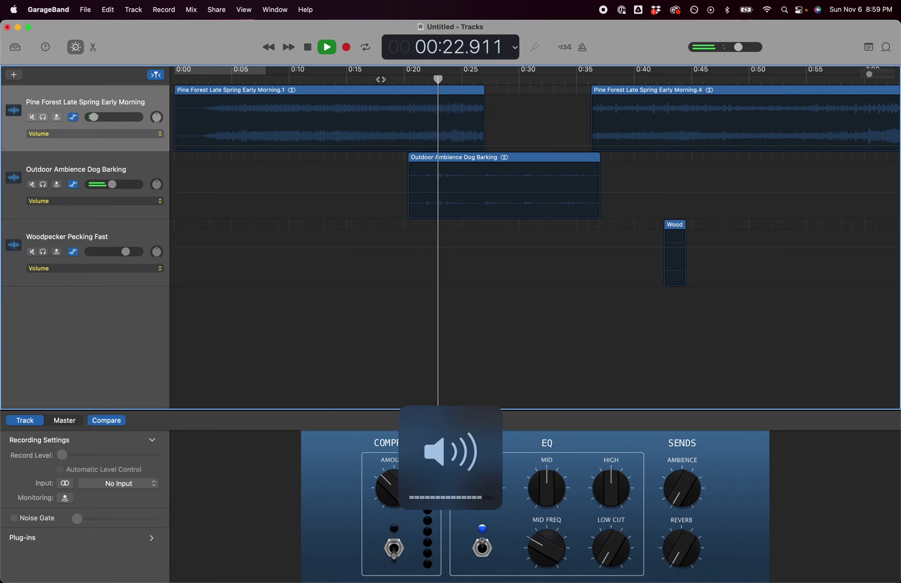
click(327, 47)
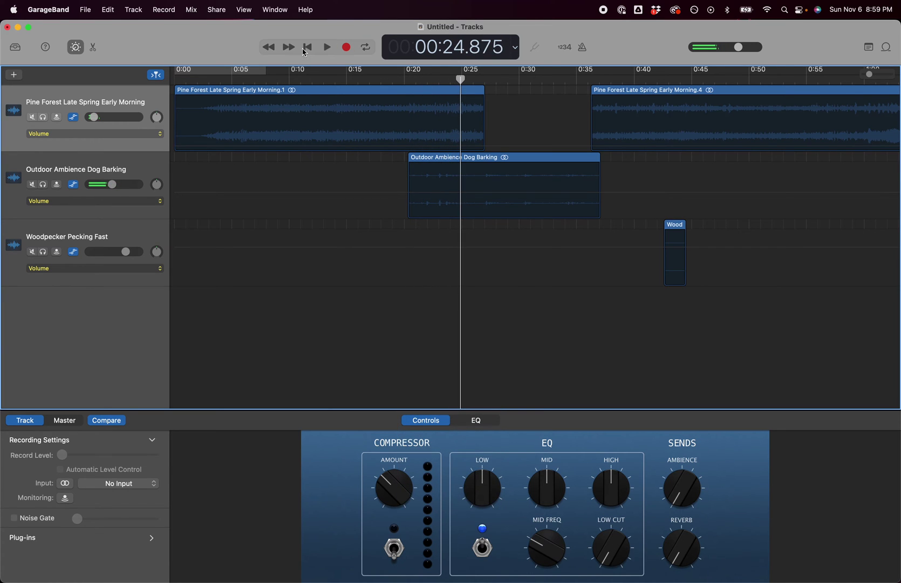
click(411, 196)
- Enable Volume automation on the dog track and add points near 0:20, lowering the first to -20 dB
key(a)
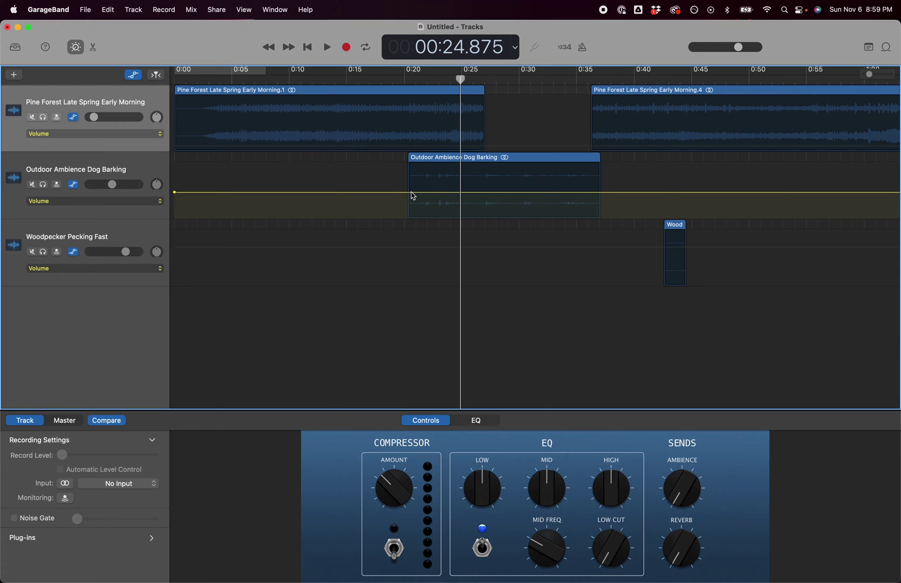
click(47, 202)
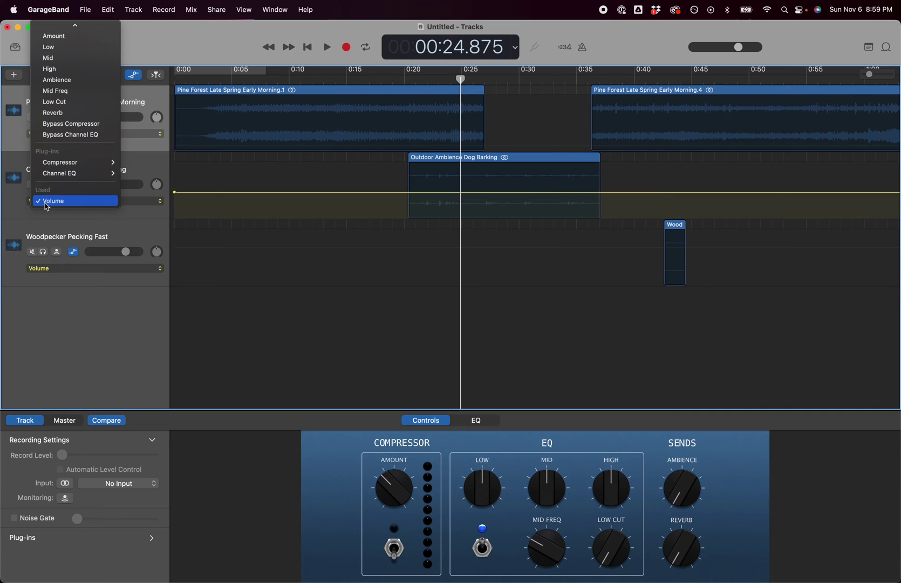
click(46, 204)
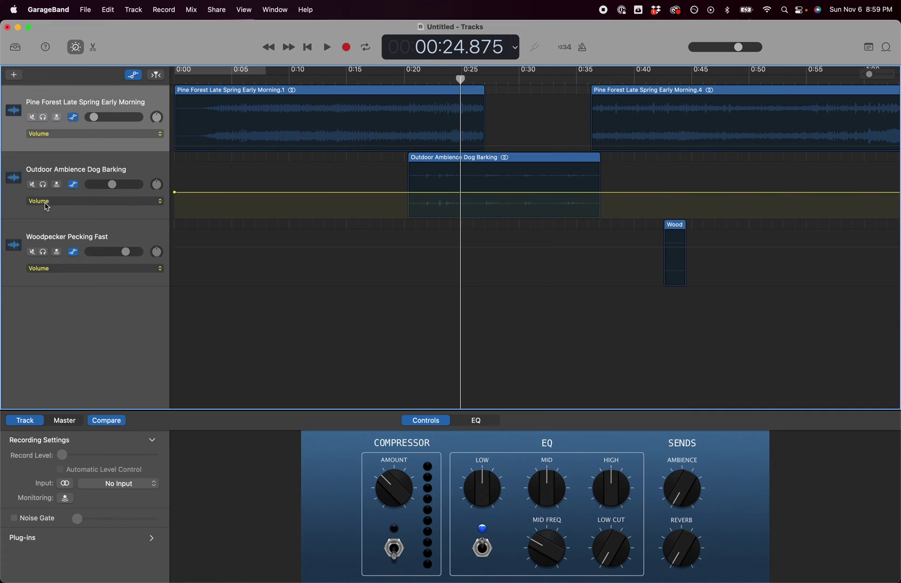
click(409, 192)
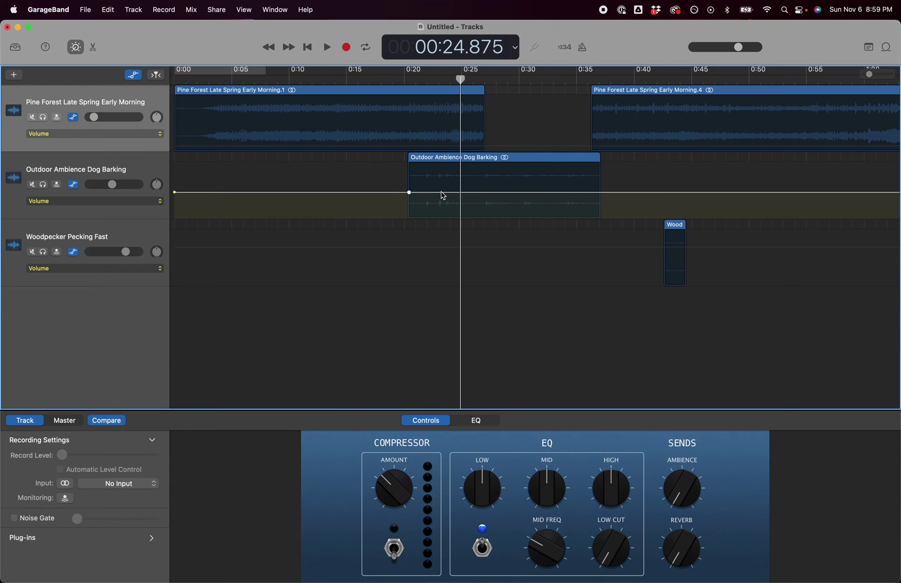
click(445, 193)
drag(409, 193, 444, 188)
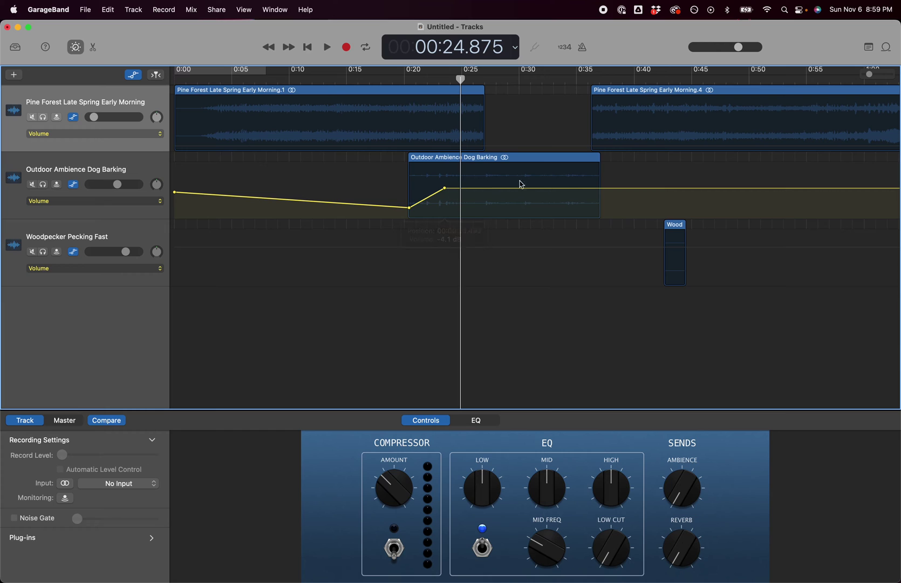
- Add points near 0:33 and the region end, fade the end to -30.4 dB, lower the 0:20 point
click(573, 188)
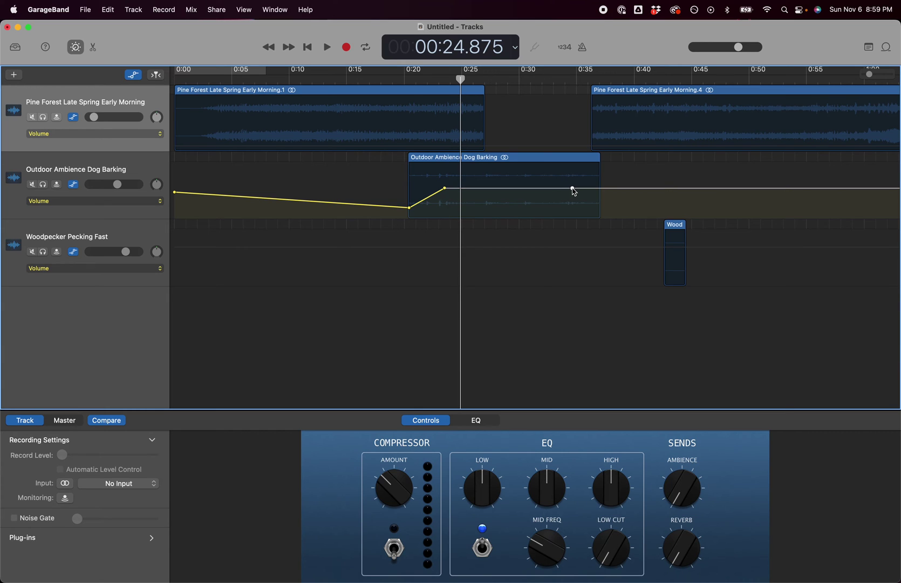
click(600, 188)
drag(601, 189, 599, 211)
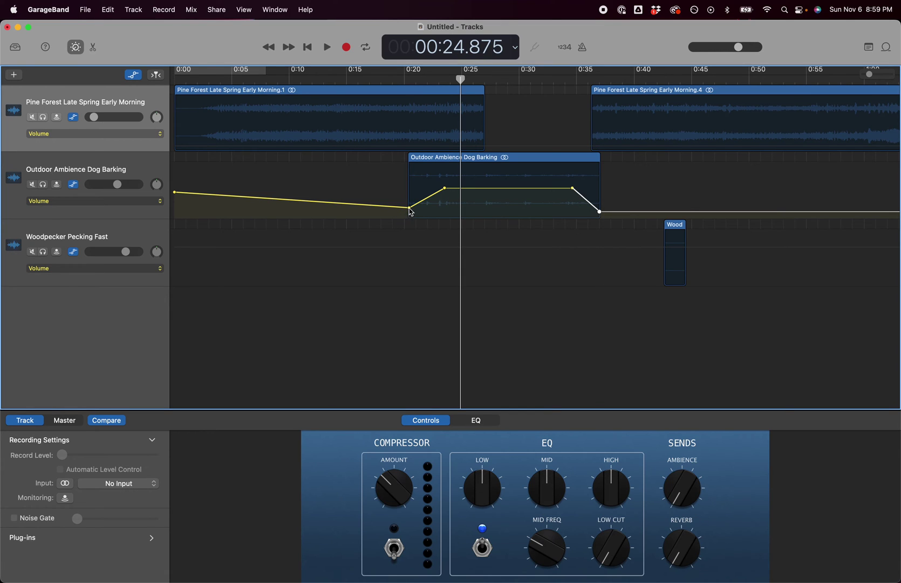
click(409, 207)
drag(409, 207, 409, 211)
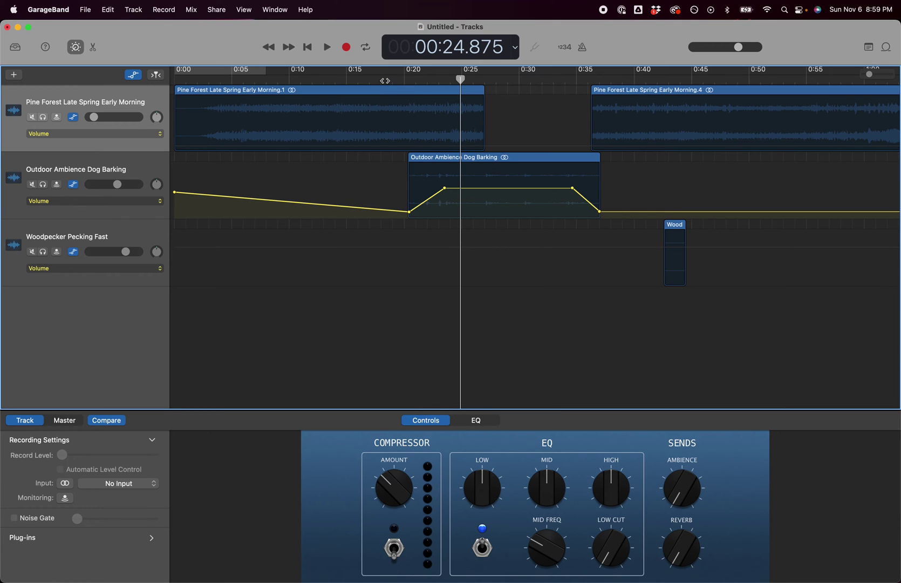
click(379, 79)
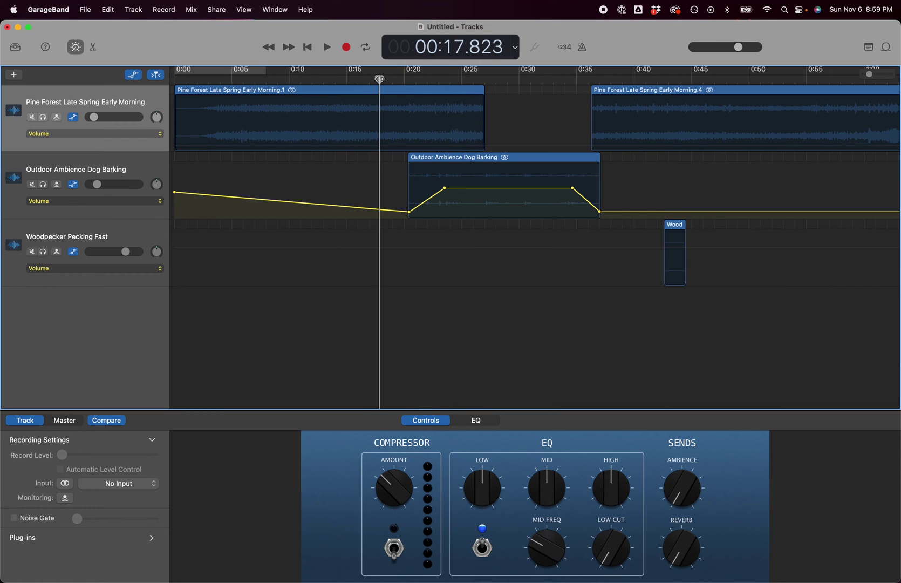
key(space)
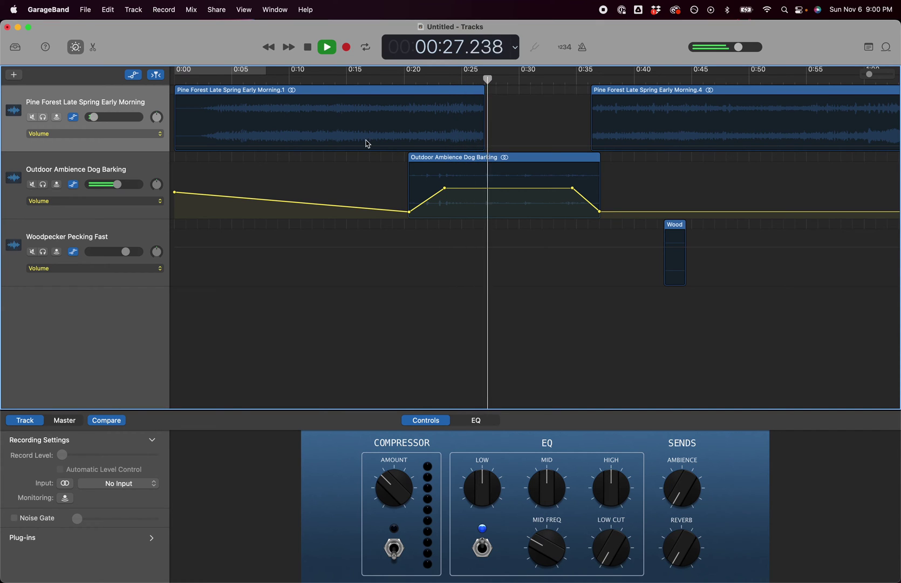
click(308, 47)
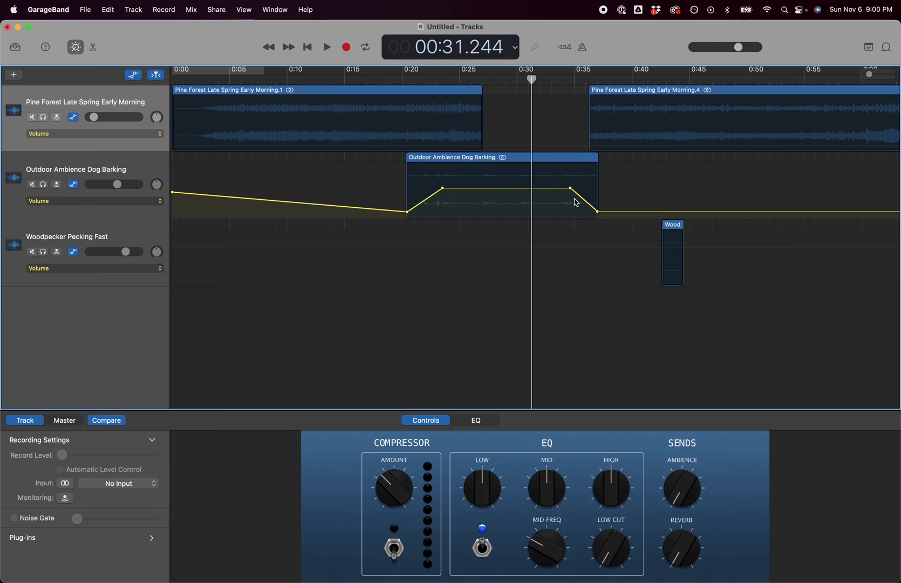
scroll(576, 203, right, 10)
scroll(685, 194, right, 20)
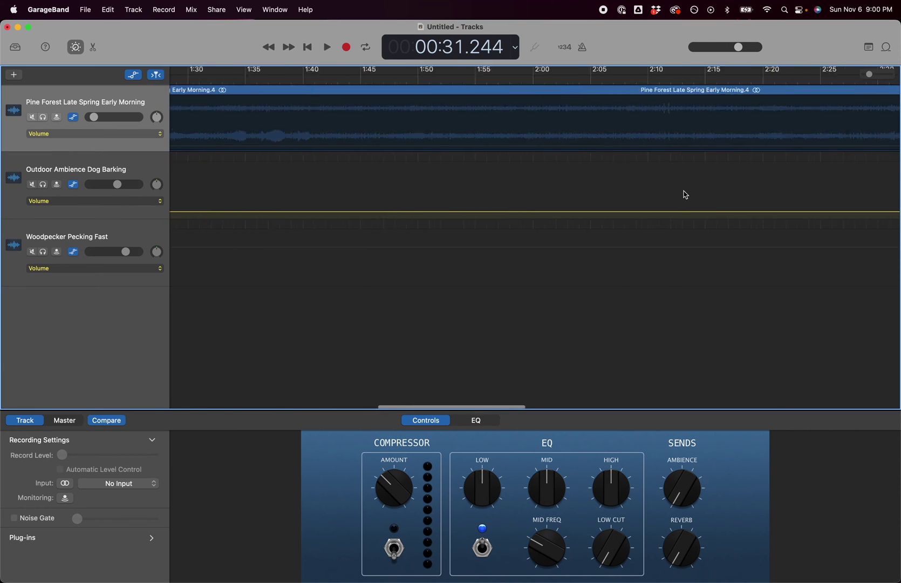
scroll(685, 194, right, 4)
scroll(685, 194, right, 2)
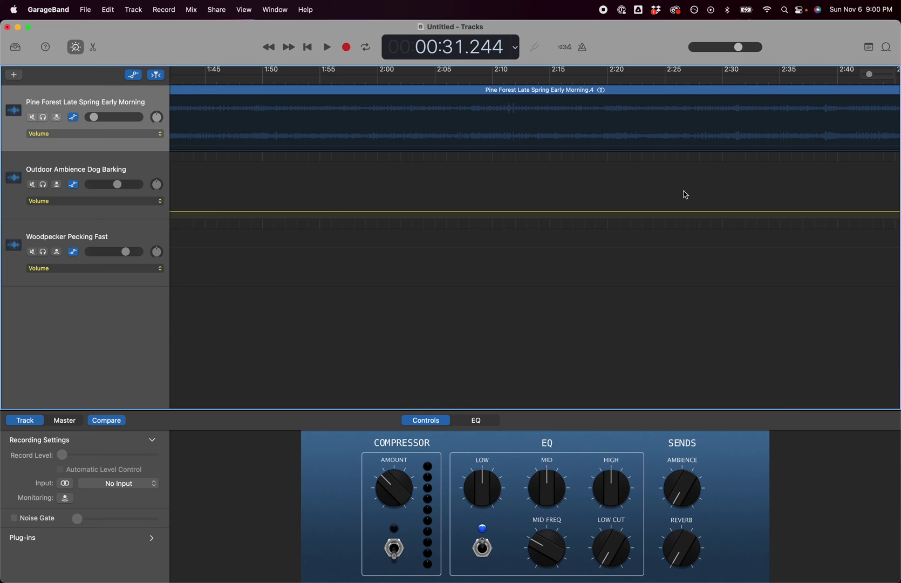
scroll(685, 195, left, 10)
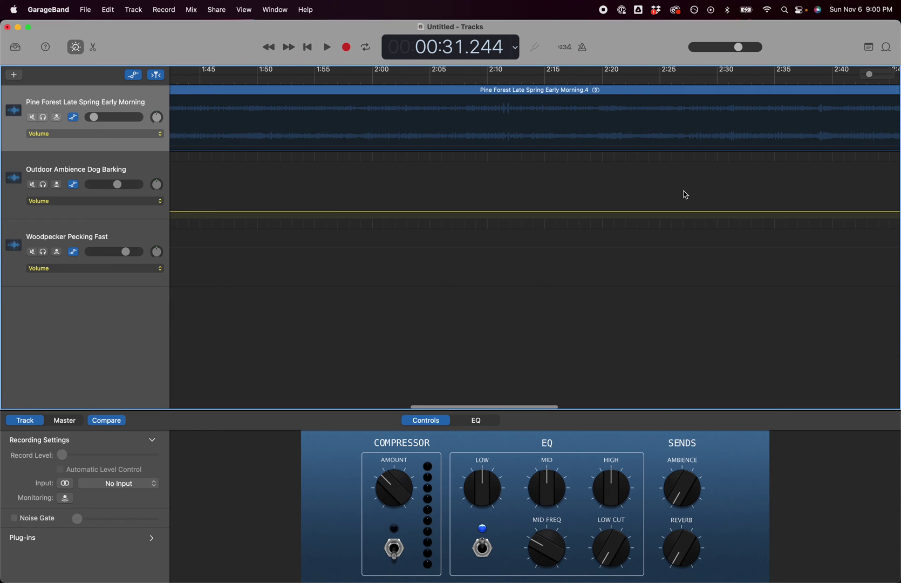
scroll(685, 194, left, 10)
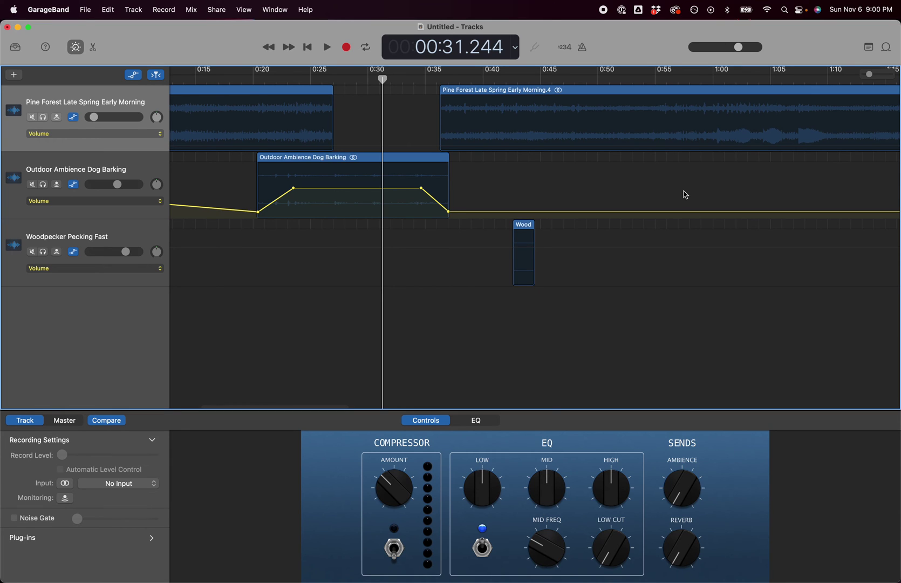
scroll(685, 194, left, 2)
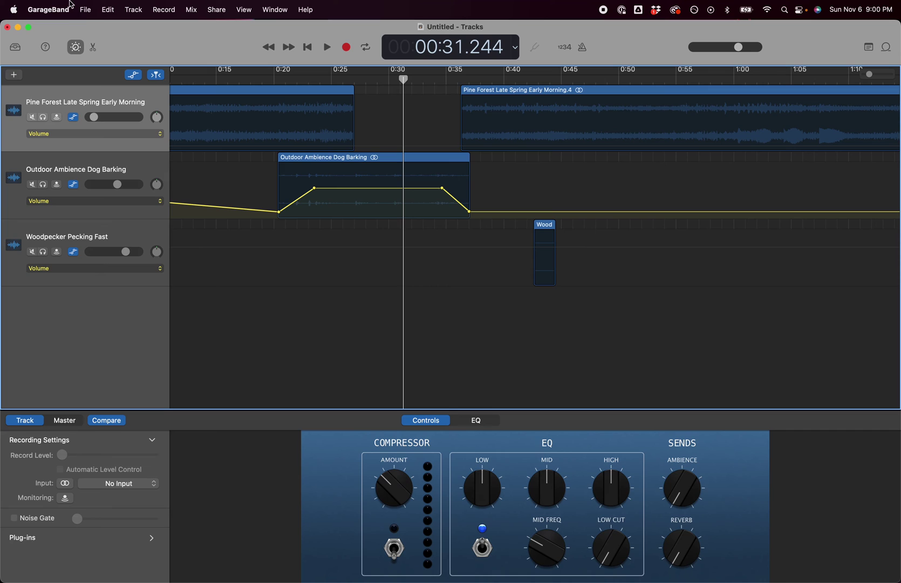
click(85, 11)
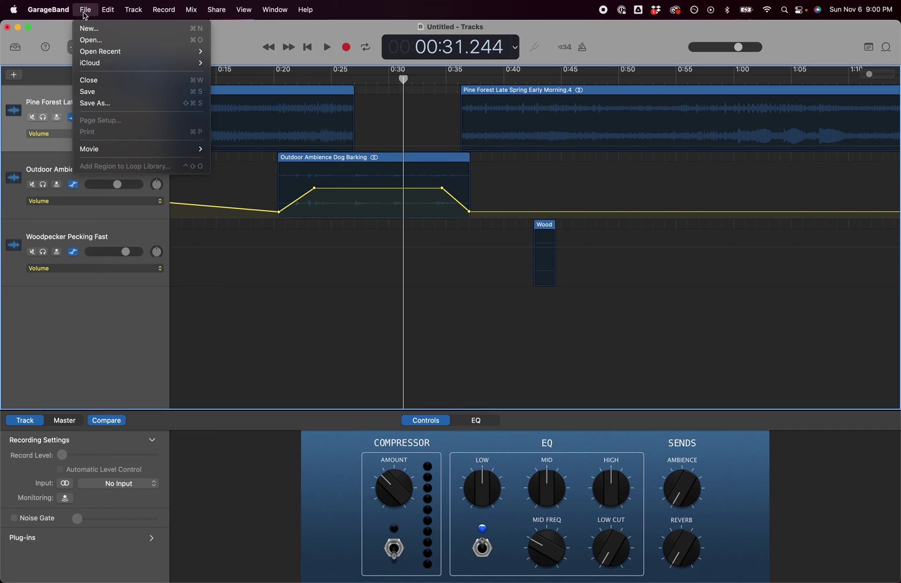
- Save the project in the GarageBand folder under a surname followed by '- Soundscape'
click(109, 95)
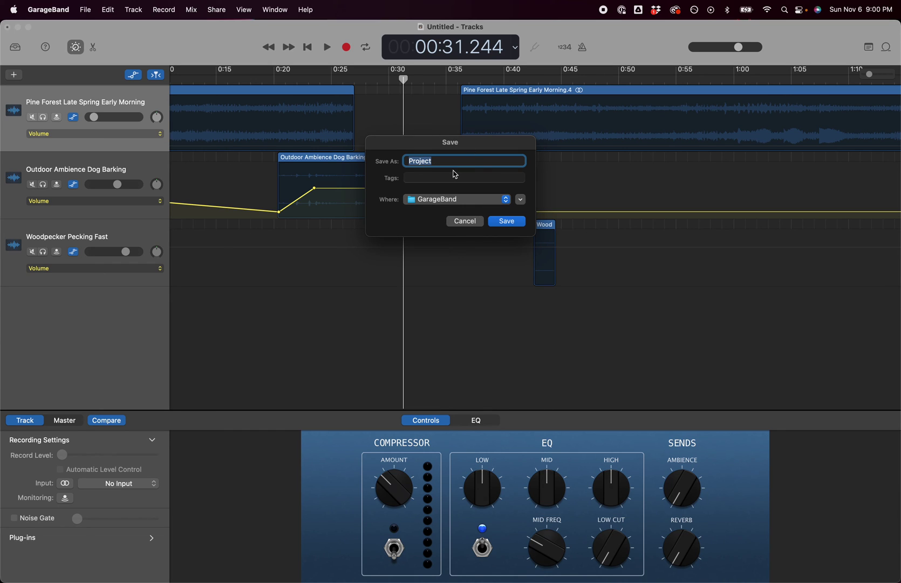
text(Coleman - Soundscape)
click(497, 221)
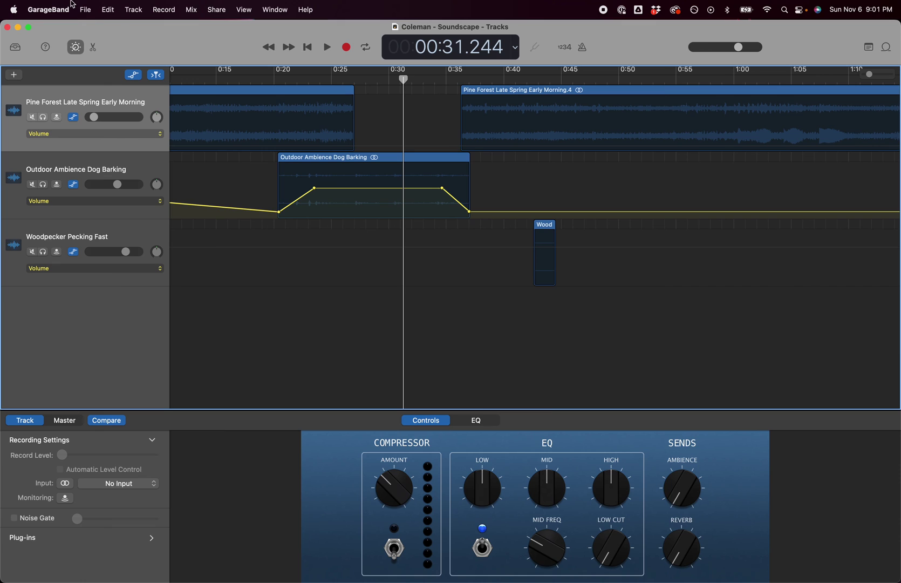
- Open the Export Song to Disk dialog from the Share menu
click(86, 11)
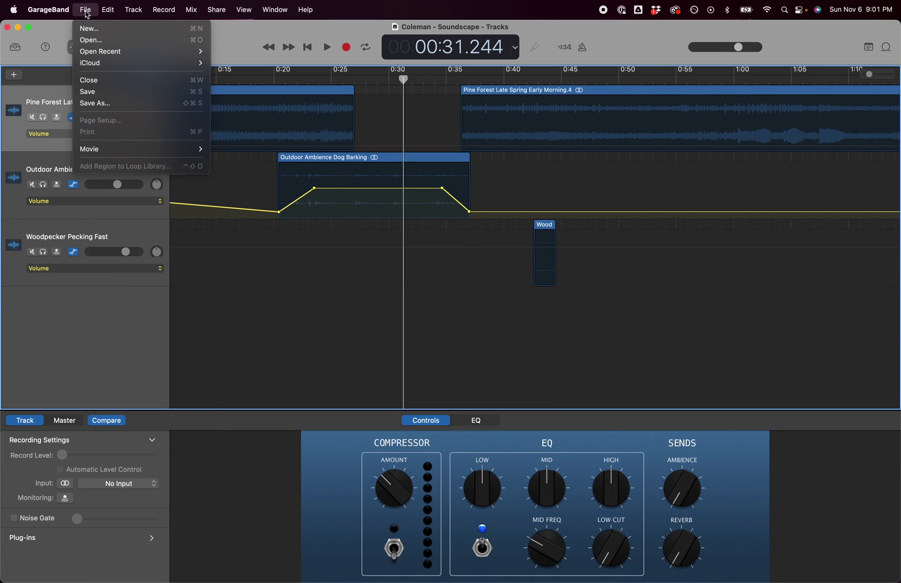
mouse_move(209, 11)
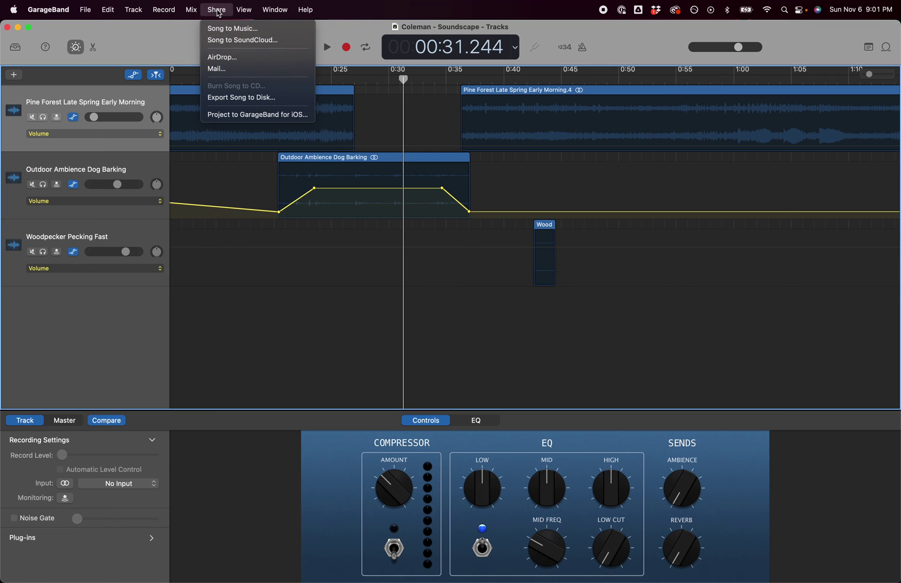
click(223, 98)
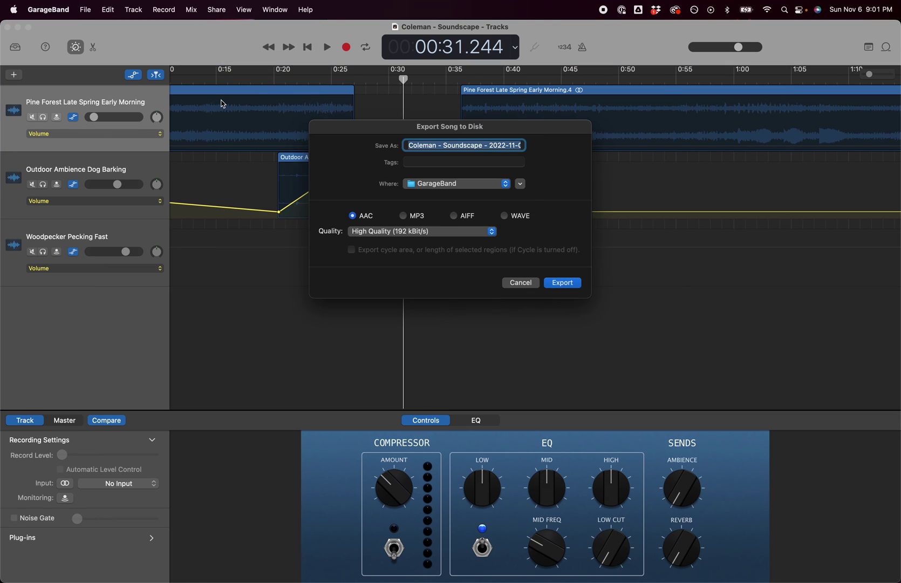
click(219, 12)
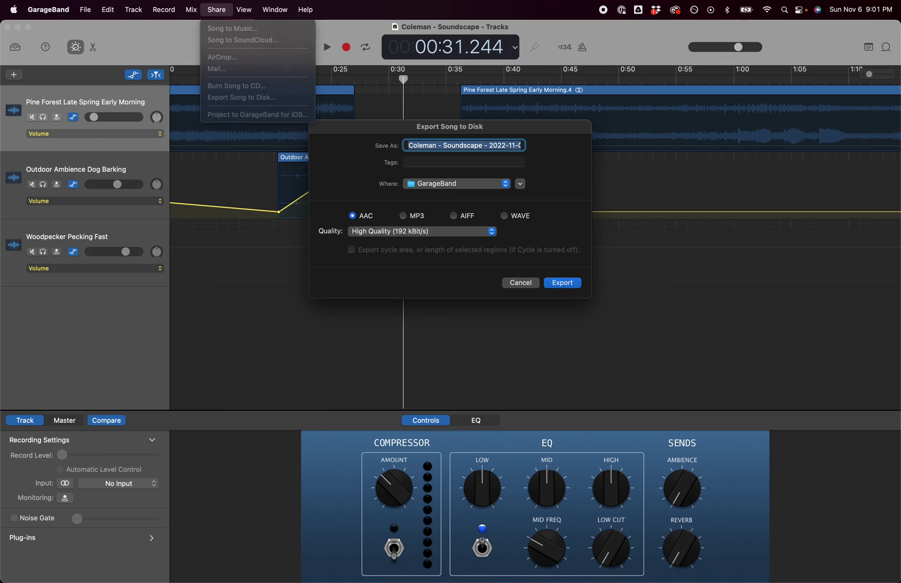
key(Escape)
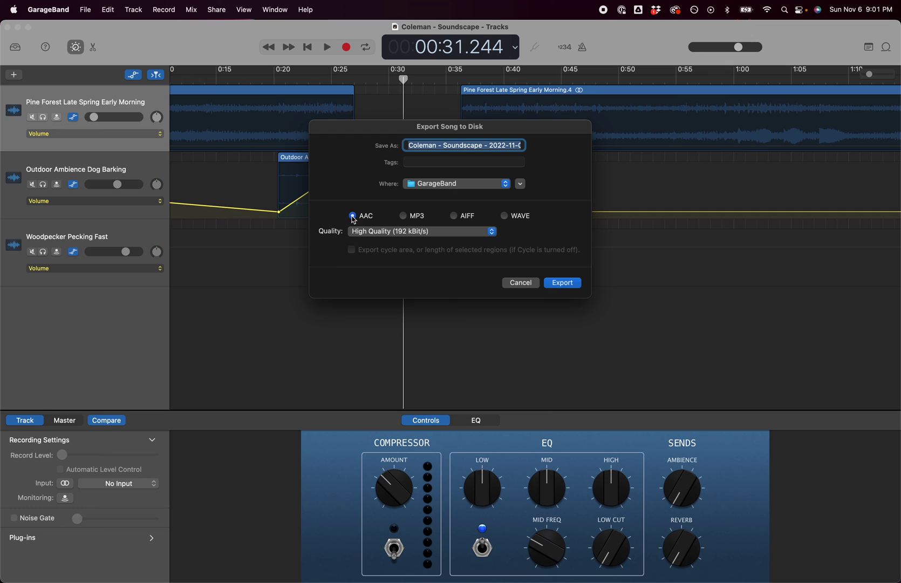
- Choose MP3 at Highest Quality (256 kBit/s), target the home folder, and export
click(406, 218)
click(410, 230)
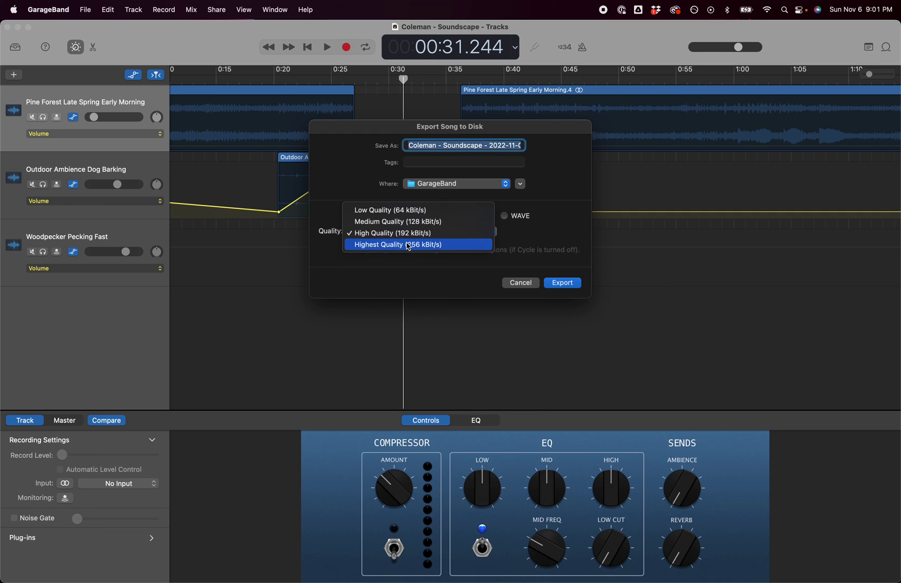
click(409, 245)
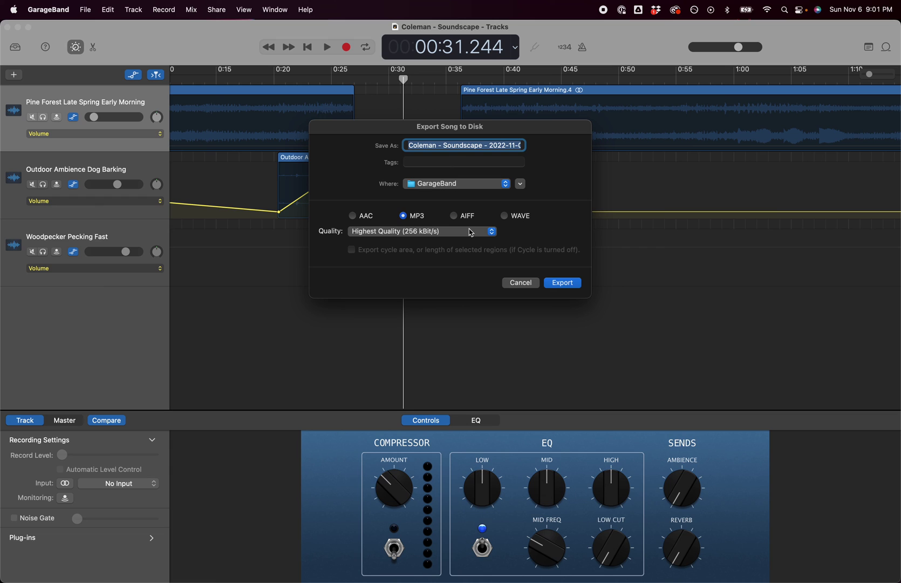
click(481, 185)
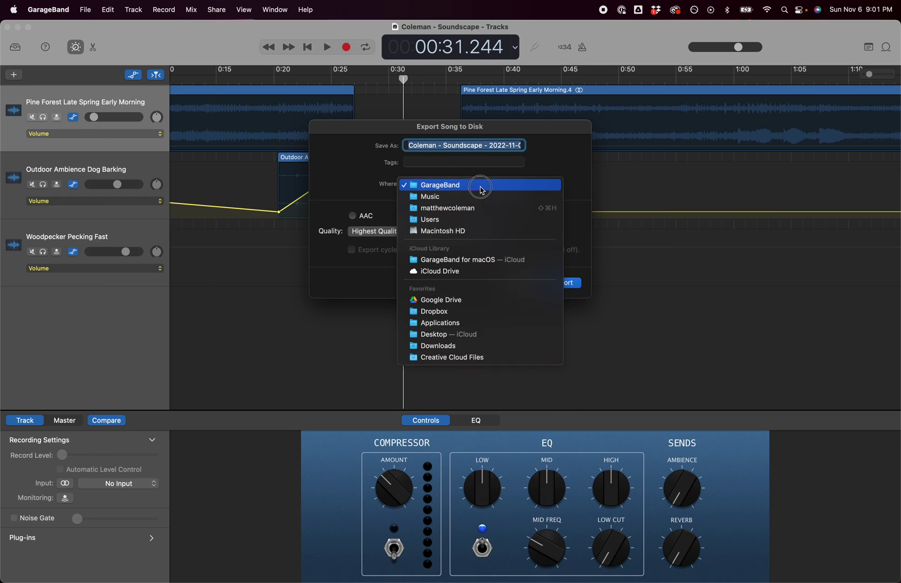
click(451, 208)
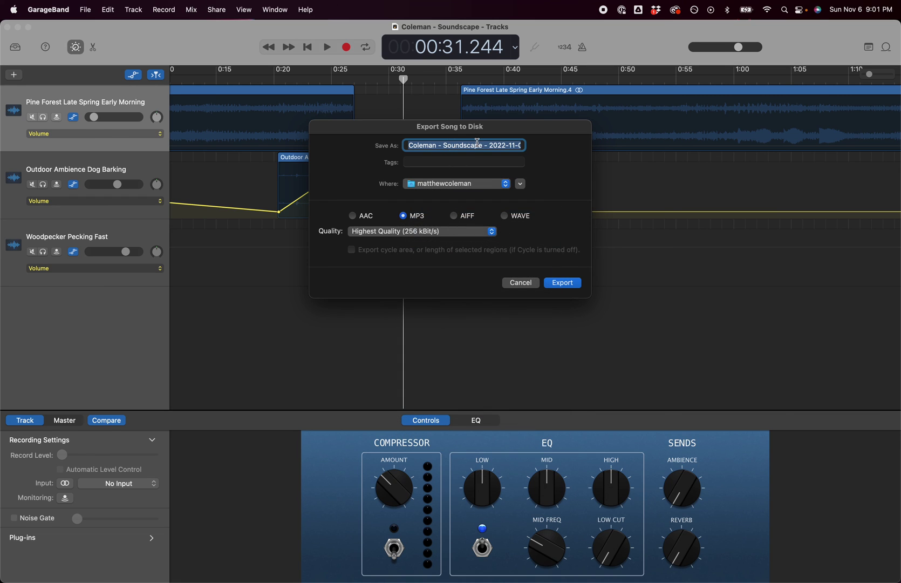
click(563, 283)
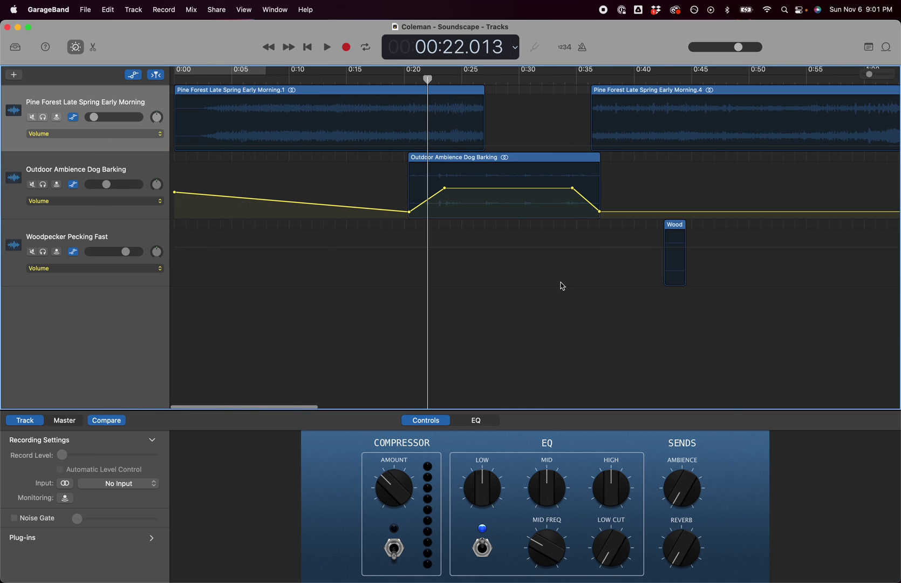